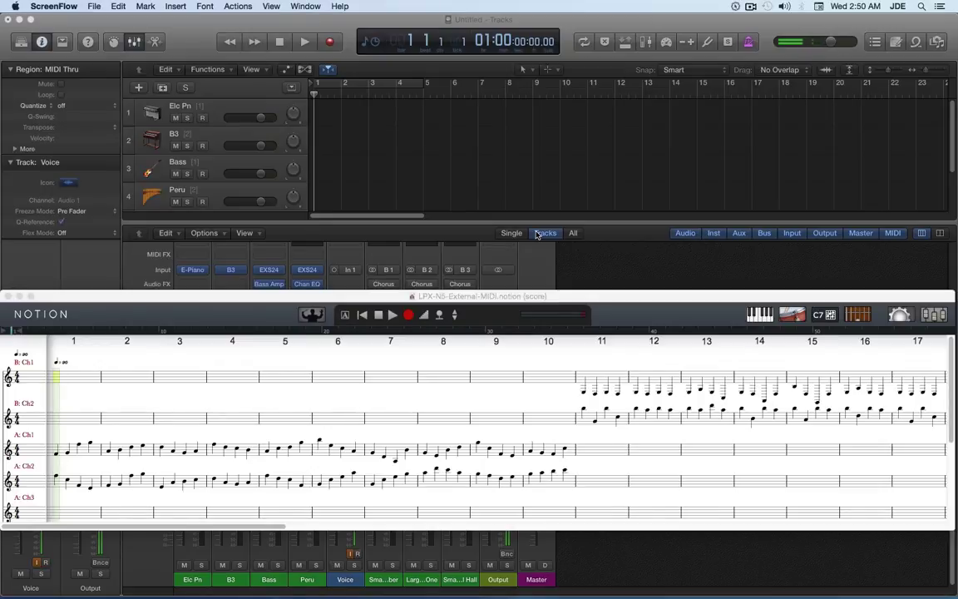
Activate Logic Pro X, then bring the LPX-N5-External-MIDI Notion score to the front.
{"action": "left_click", "coordinate": [388, 175]}
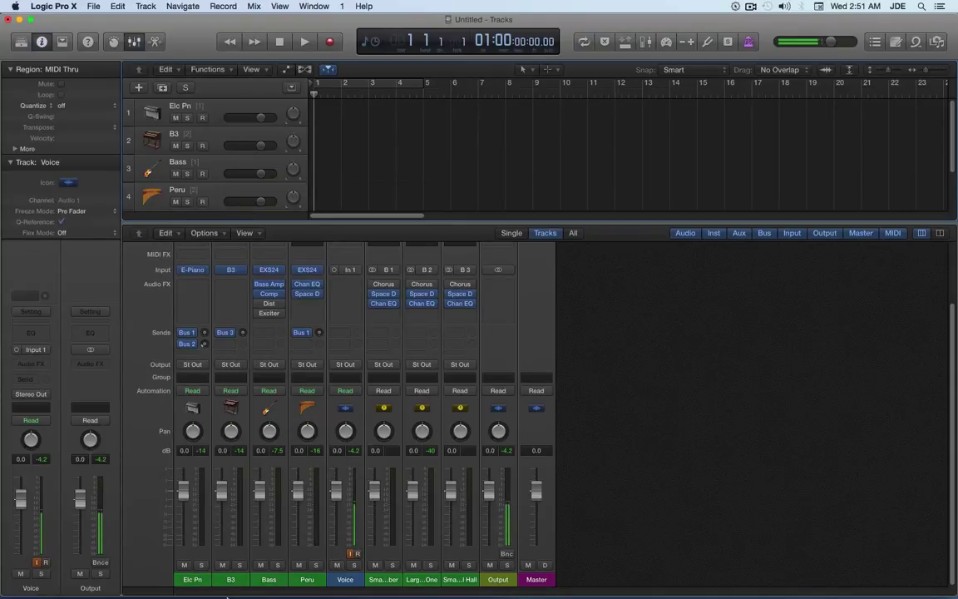
{"action": "mouse_move", "coordinate": [265, 596]}
{"action": "left_click", "coordinate": [247, 576]}
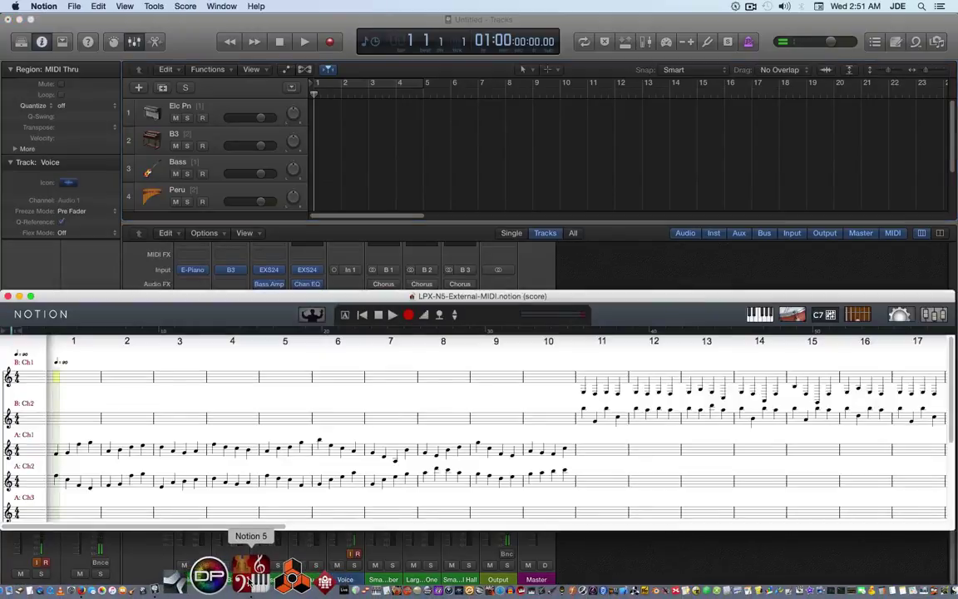
Confirm in Notion's MIDI preferences that output Port A uses IAC Driver IAC Bus 1, then close them.
{"action": "left_click", "coordinate": [47, 7]}
{"action": "left_click", "coordinate": [57, 81]}
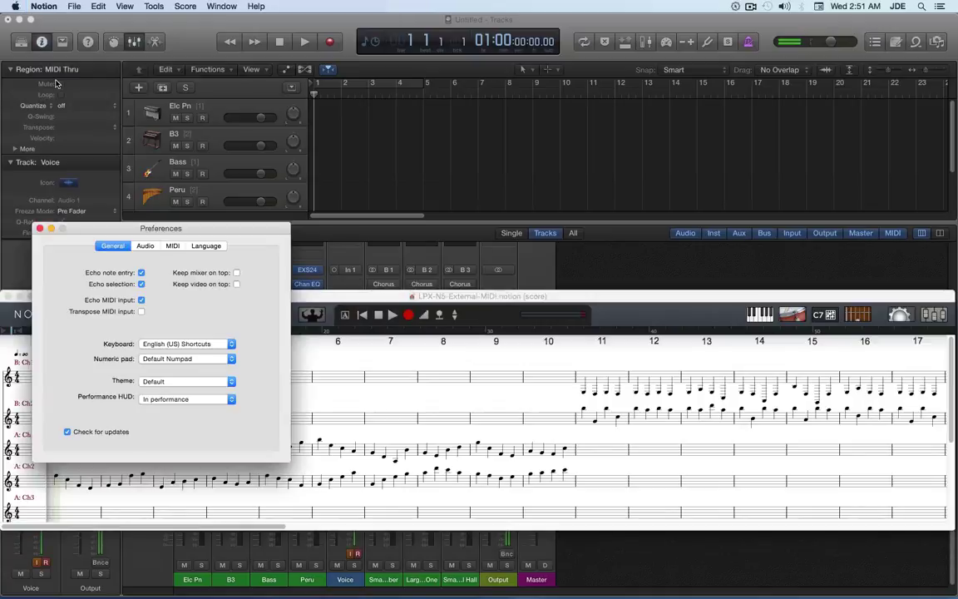
{"action": "left_click", "coordinate": [172, 247]}
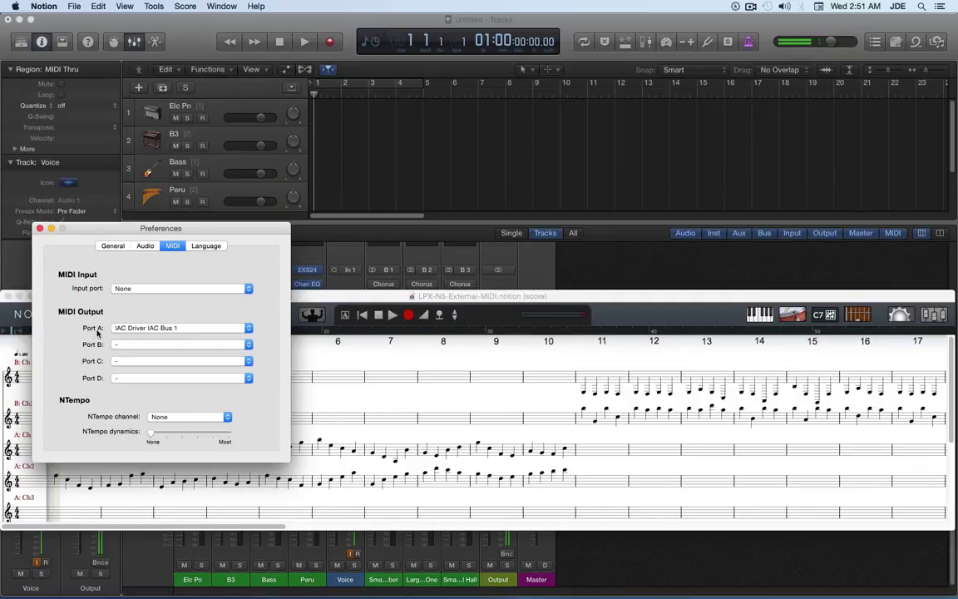
{"action": "left_click", "coordinate": [39, 228]}
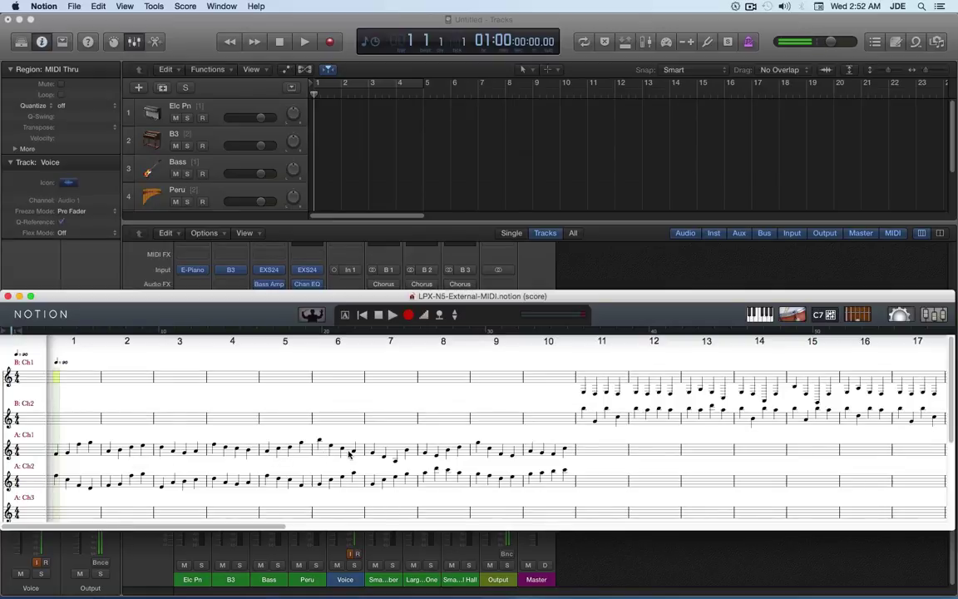
Record-arm the Elc Pn and B3 tracks and record the incoming Notion MIDI from bar 1.
{"action": "left_click", "coordinate": [346, 147]}
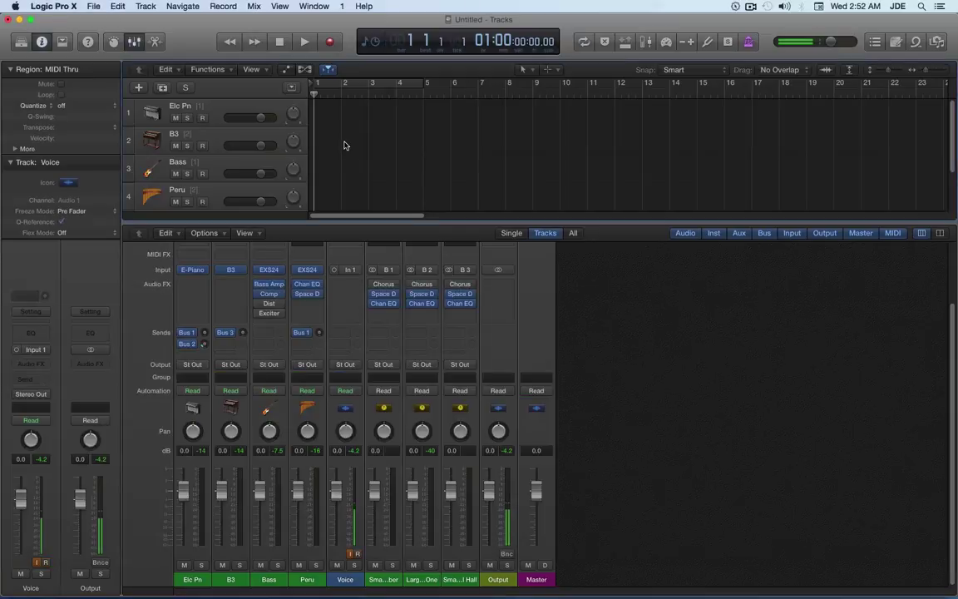
{"action": "left_click", "coordinate": [194, 102]}
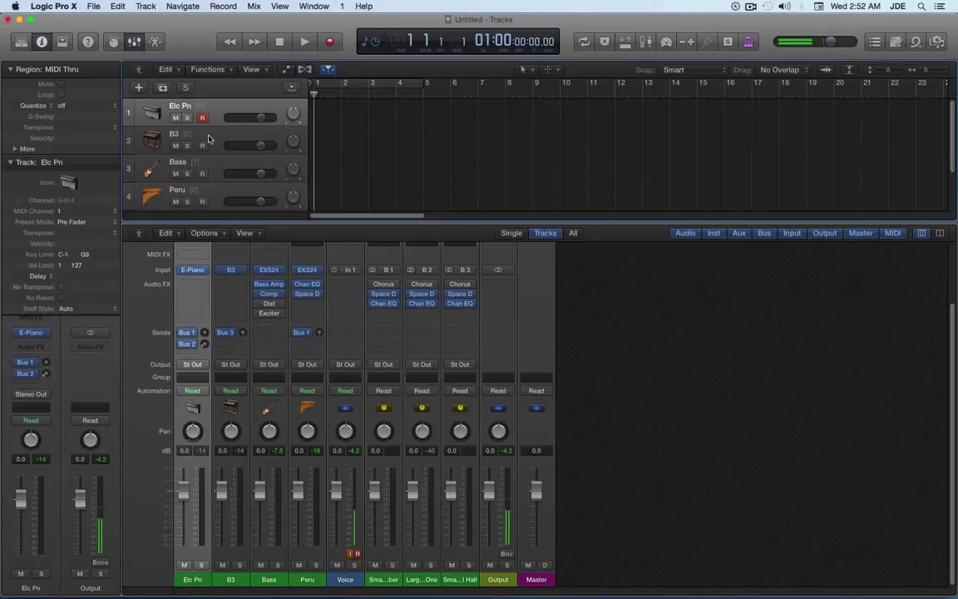
{"action": "left_click", "coordinate": [211, 137], "text": "shift"}
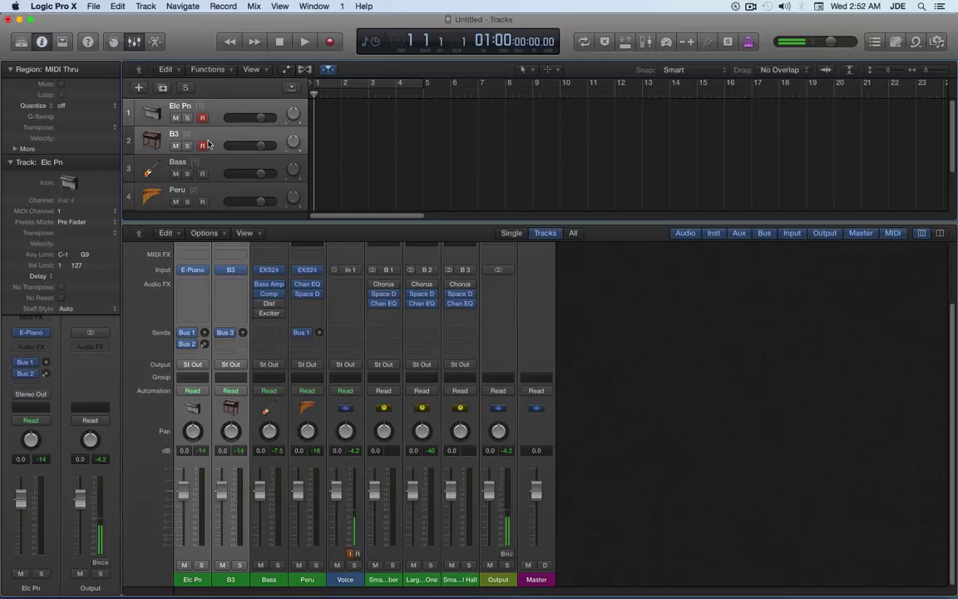
{"action": "left_click", "coordinate": [330, 43]}
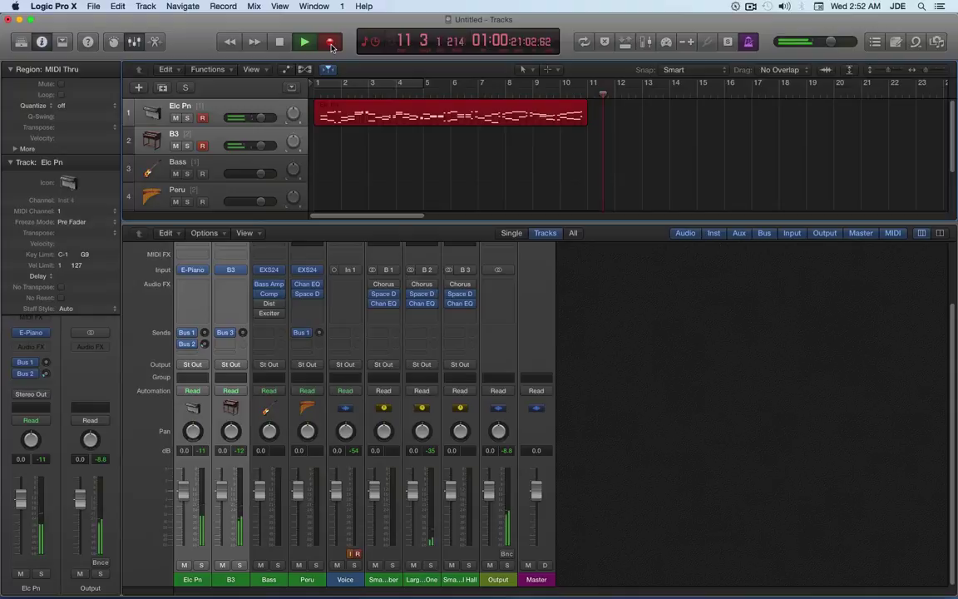
Stop recording and delete the alias region on the B3 track.
{"action": "left_click", "coordinate": [280, 42]}
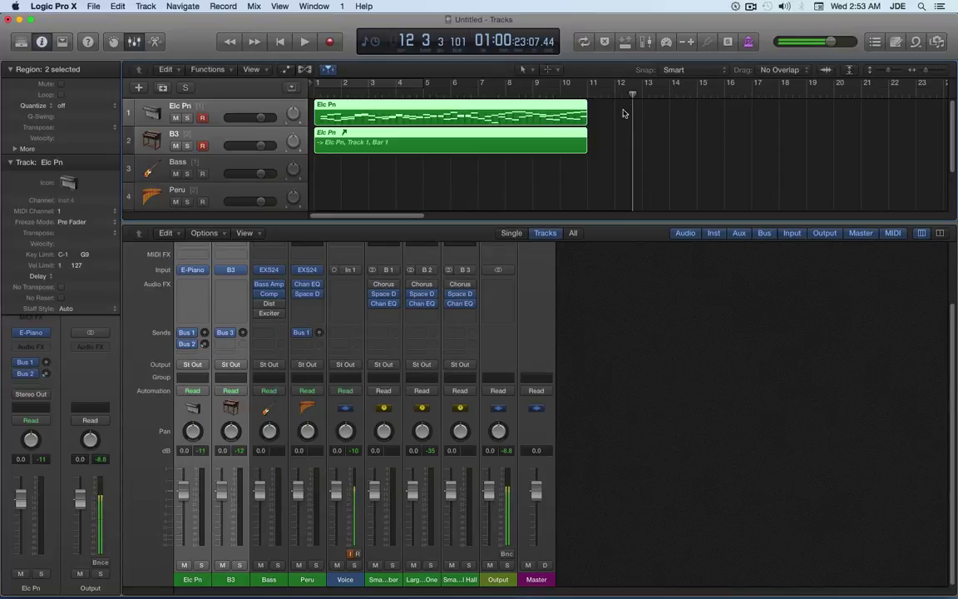
{"action": "left_click", "coordinate": [545, 160]}
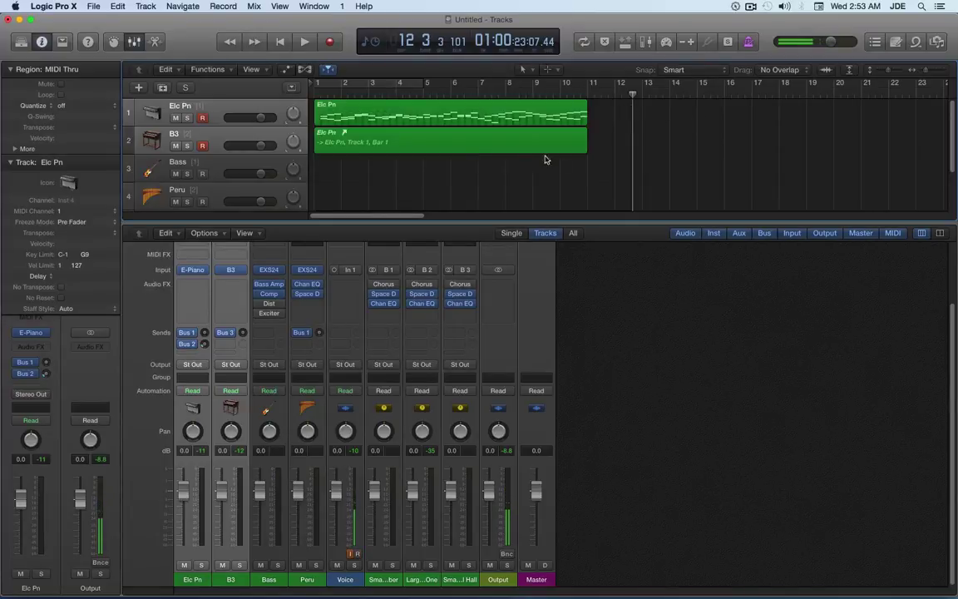
{"action": "left_click", "coordinate": [456, 145]}
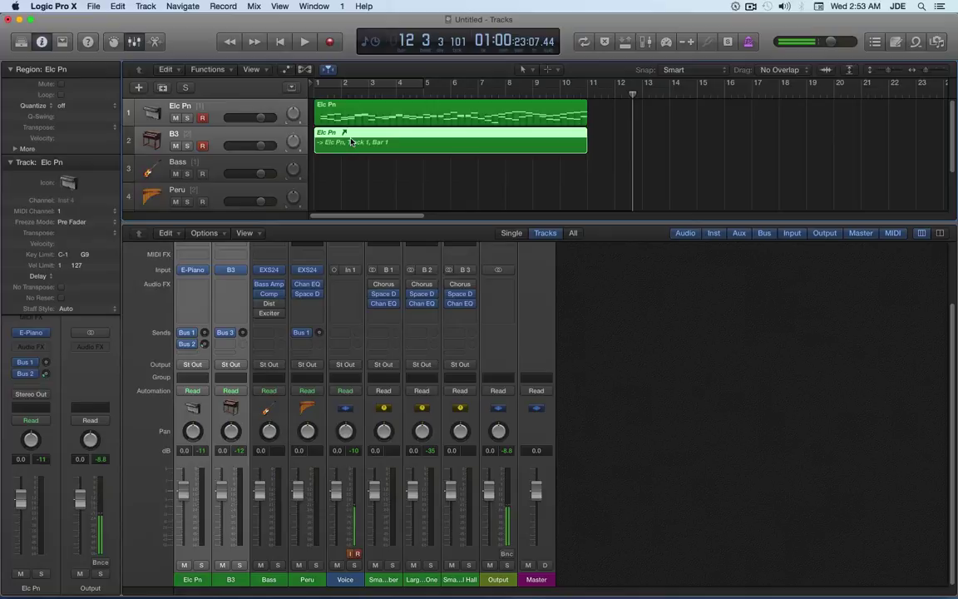
{"action": "key", "text": "Delete"}
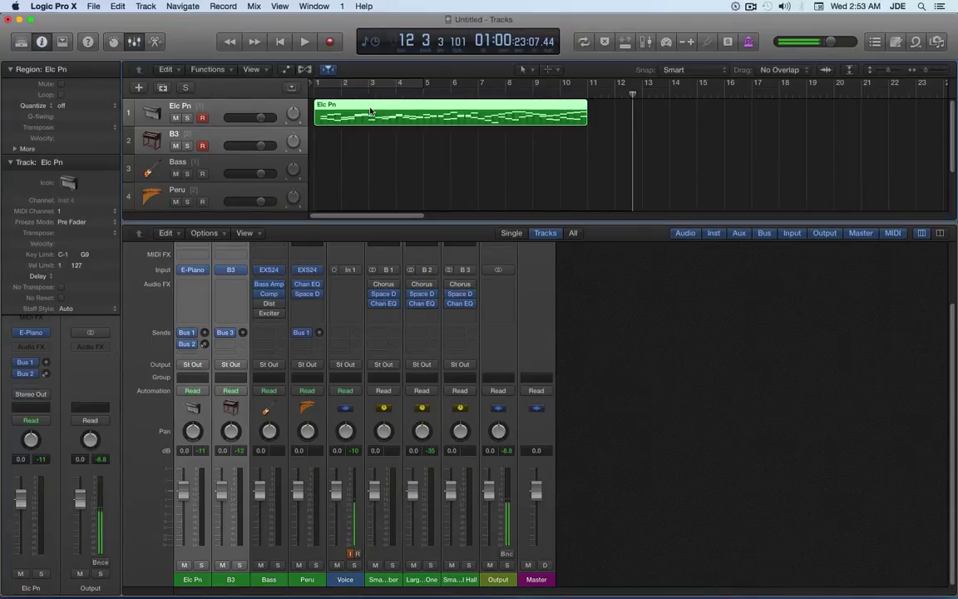
Separate the recorded Elc Pn region by MIDI channel into two regions.
{"action": "left_click", "coordinate": [370, 111]}
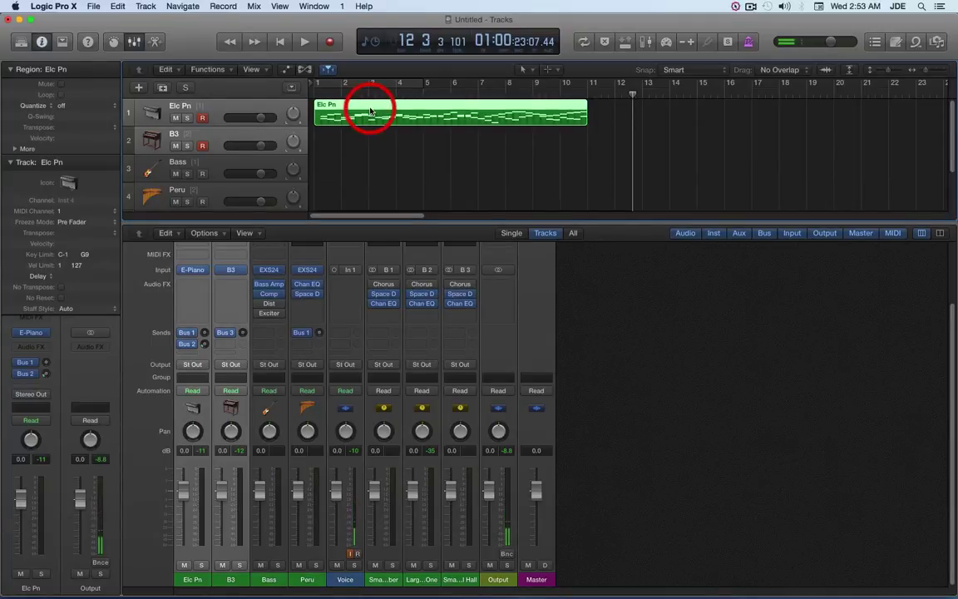
{"action": "mouse_move", "coordinate": [371, 112]}
{"action": "left_mouse_down"}
{"action": "mouse_move", "coordinate": [190, 109]}
{"action": "mouse_move", "coordinate": [362, 113]}
{"action": "left_mouse_up"}
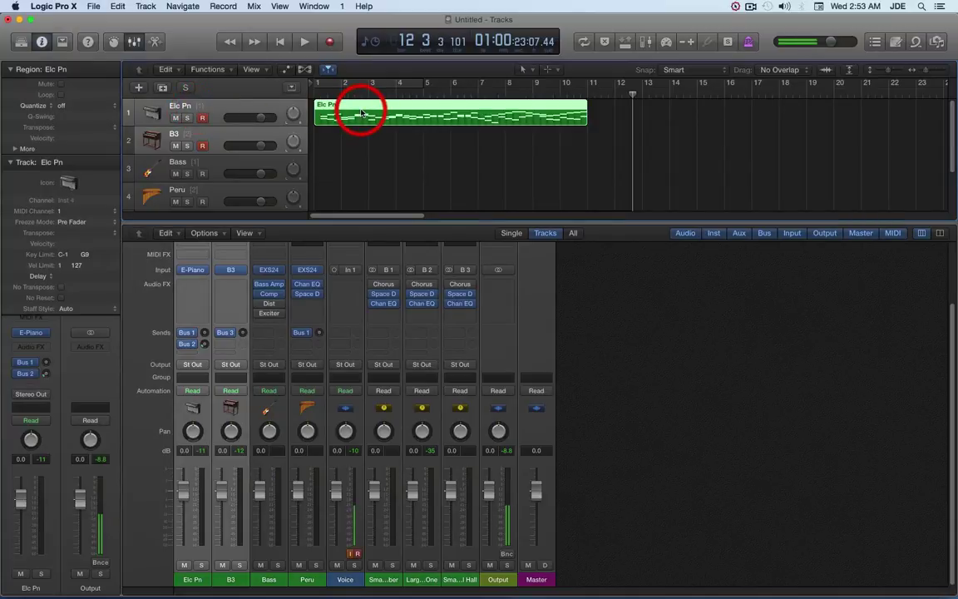
{"action": "right_click", "coordinate": [362, 113]}
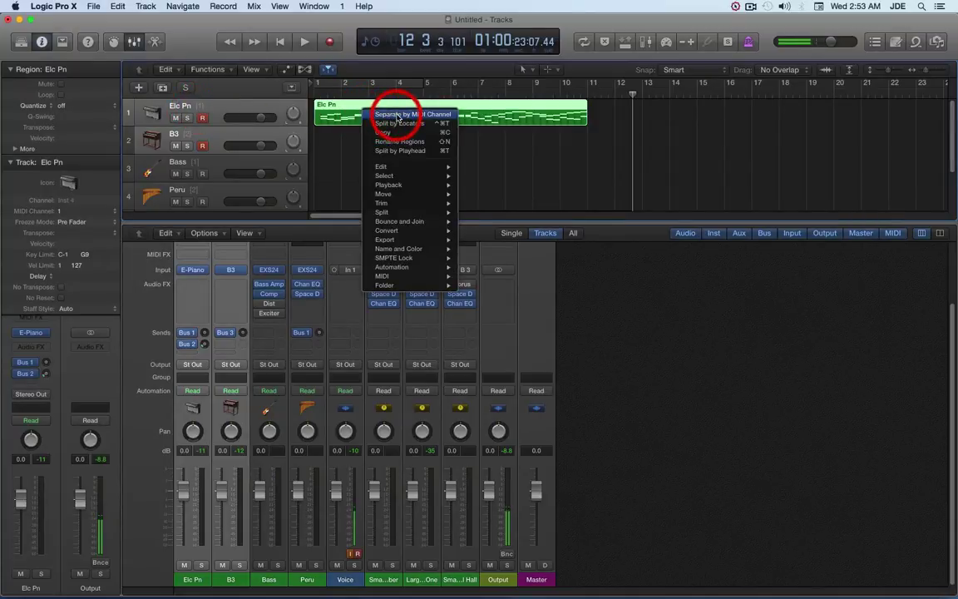
{"action": "left_click", "coordinate": [398, 116]}
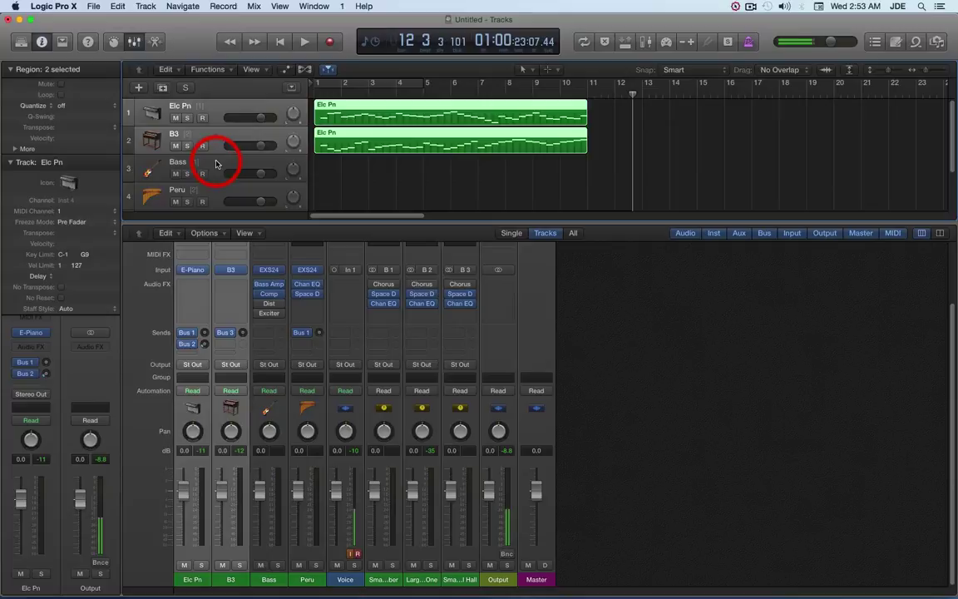
Record-arm the Bass and Peru tracks.
{"action": "left_click", "coordinate": [215, 164]}
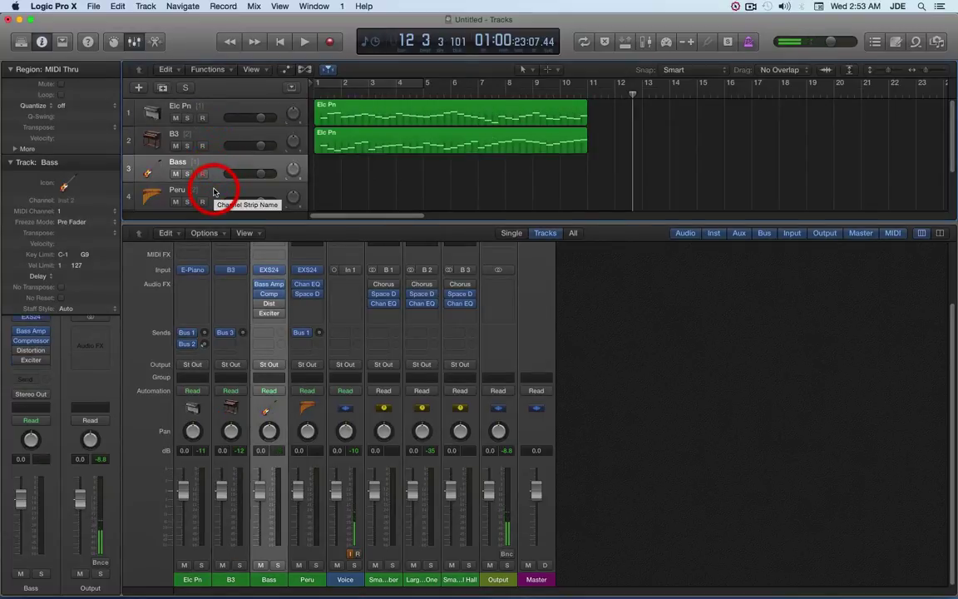
{"action": "left_click", "coordinate": [212, 192], "text": "shift"}
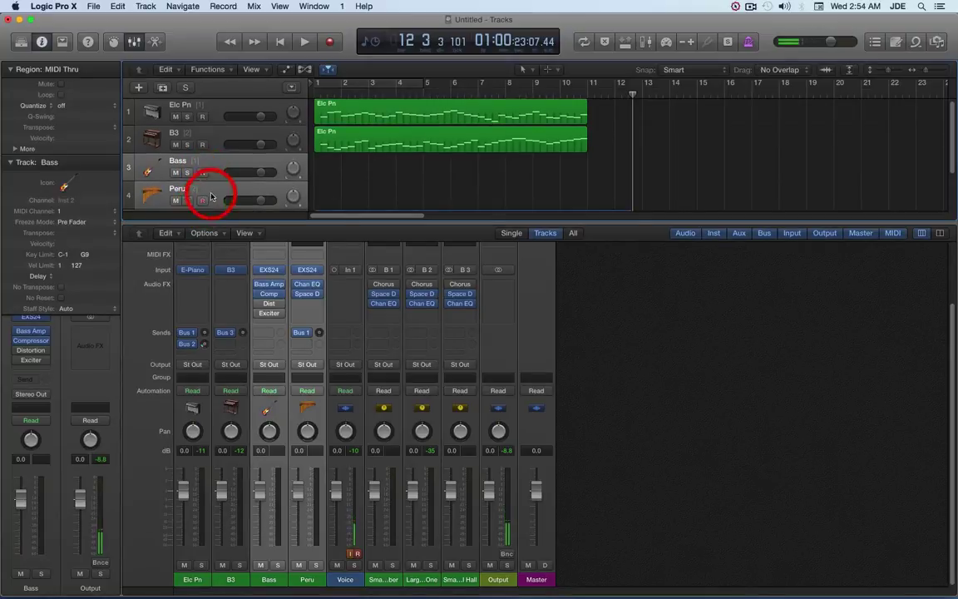
{"action": "left_click", "coordinate": [204, 195]}
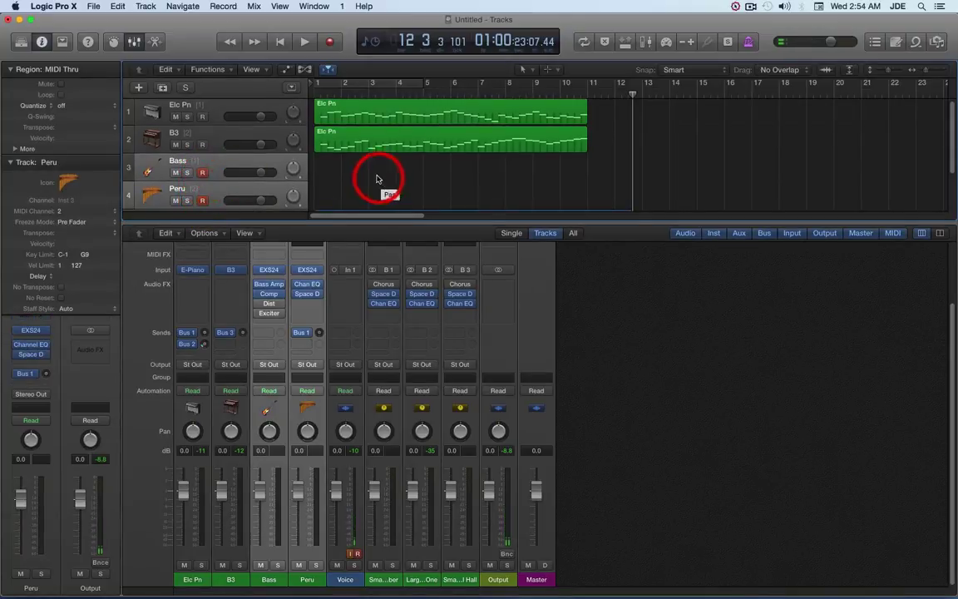
Return the playhead to bar 1 and bring the Notion score back to the front.
{"action": "left_click", "coordinate": [280, 41]}
{"action": "left_click", "coordinate": [280, 42]}
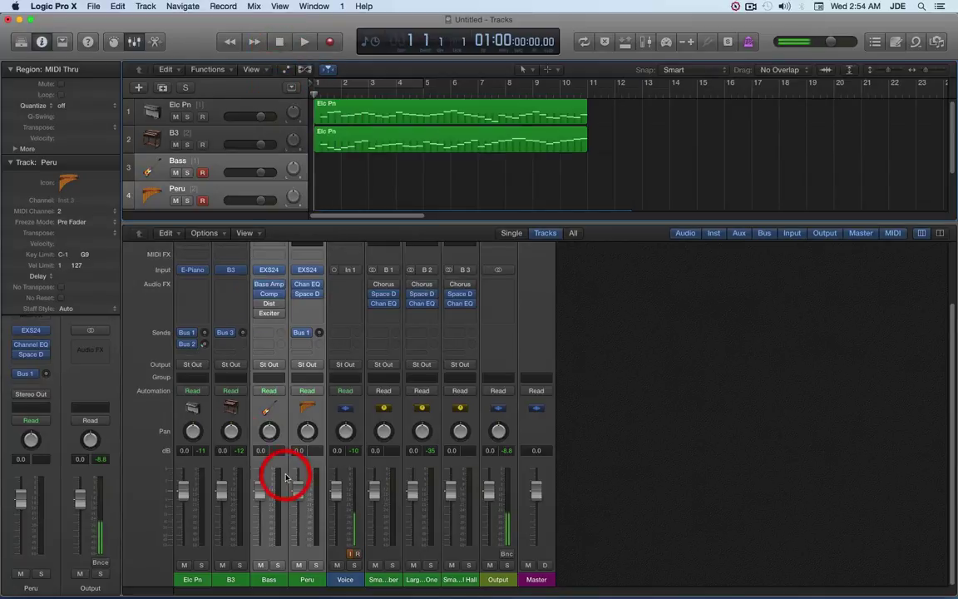
{"action": "left_click", "coordinate": [249, 582]}
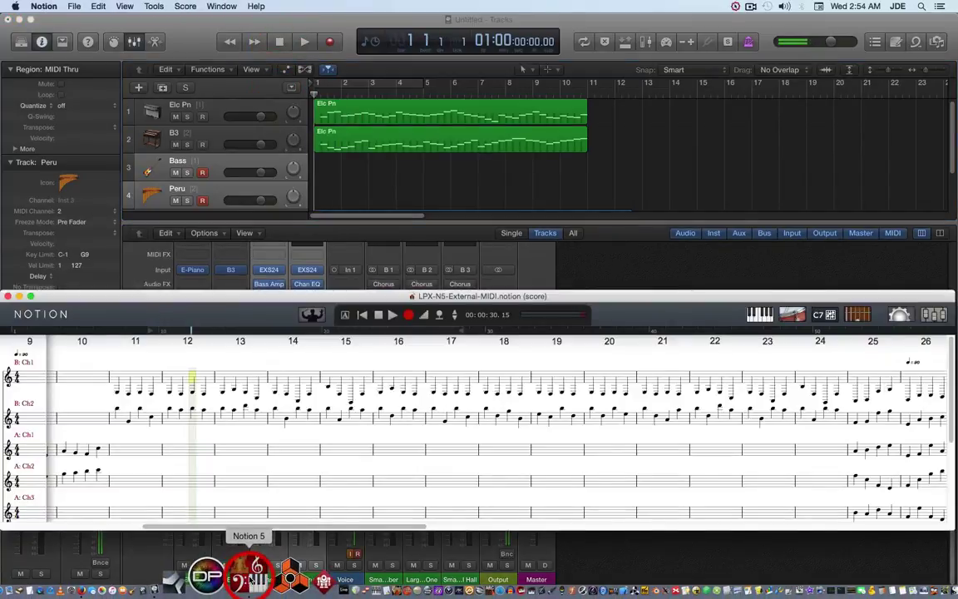
{"action": "left_click", "coordinate": [263, 410]}
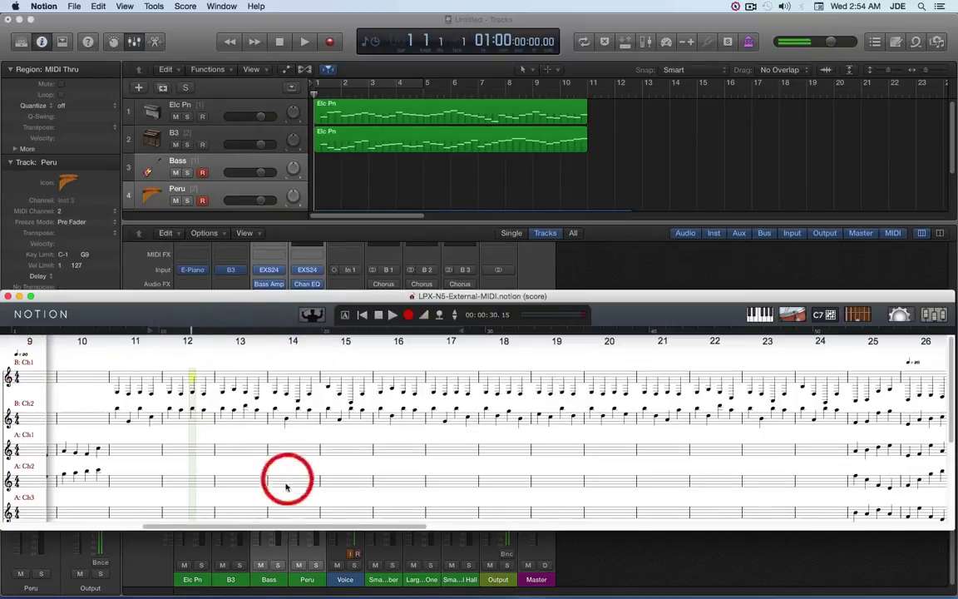
In Notion's MIDI preferences, clear Port A and route Port B to IAC Driver IAC Bus 1.
{"action": "left_click_drag", "start_coordinate": [280, 528], "coordinate": [117, 524]}
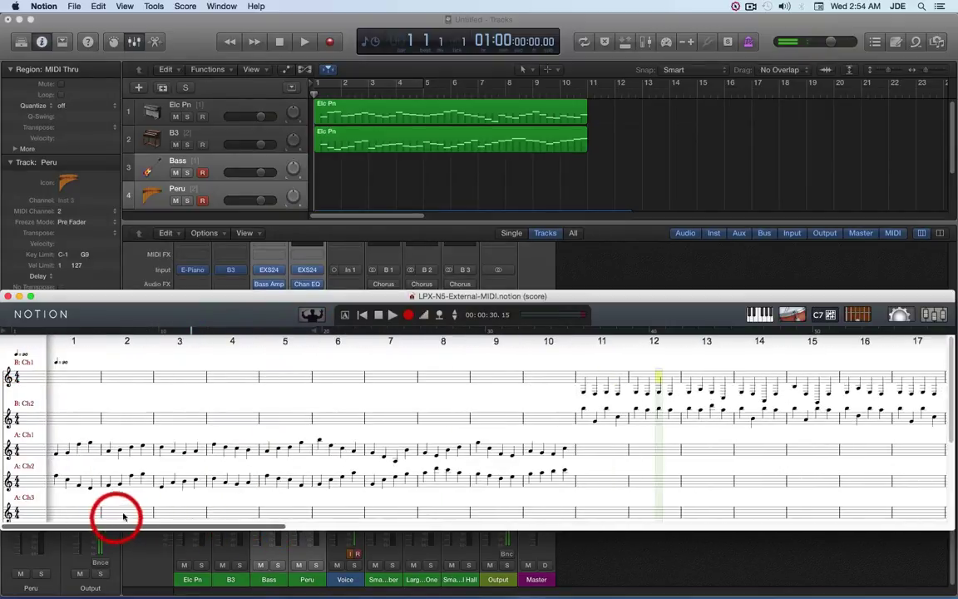
{"action": "left_click", "coordinate": [45, 7]}
{"action": "left_click", "coordinate": [50, 80]}
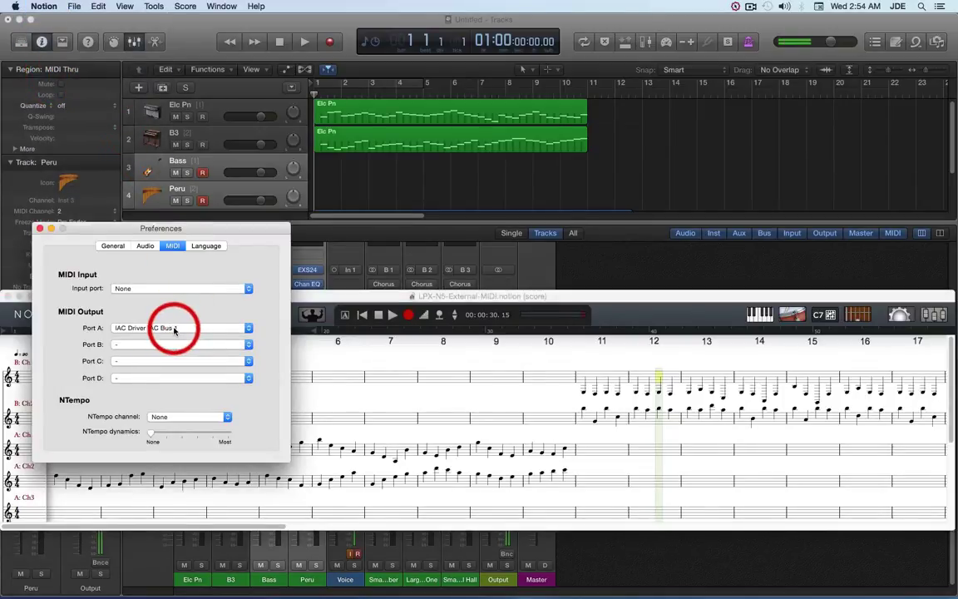
{"action": "left_click", "coordinate": [174, 330]}
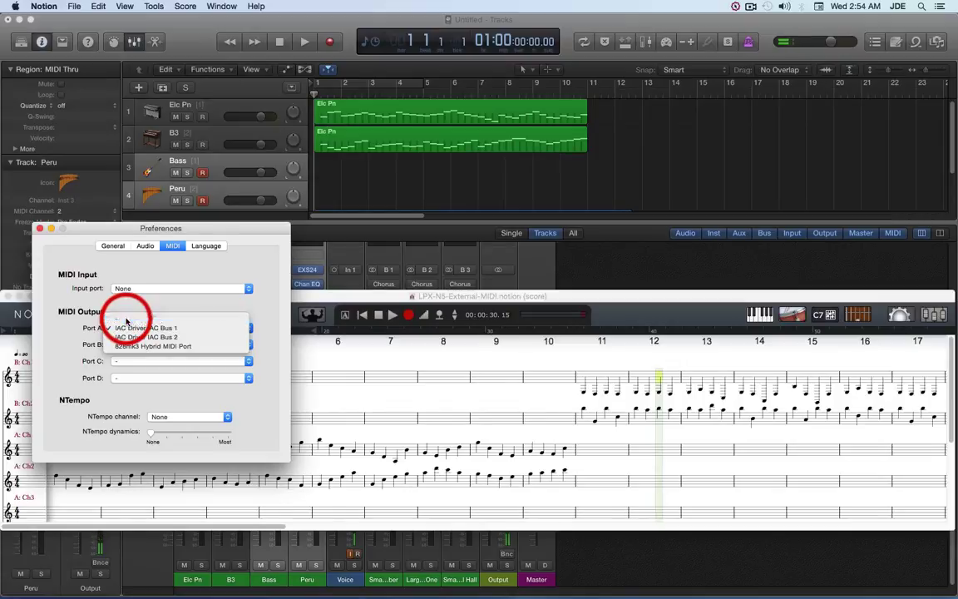
{"action": "left_click", "coordinate": [125, 318]}
{"action": "left_click", "coordinate": [131, 344]}
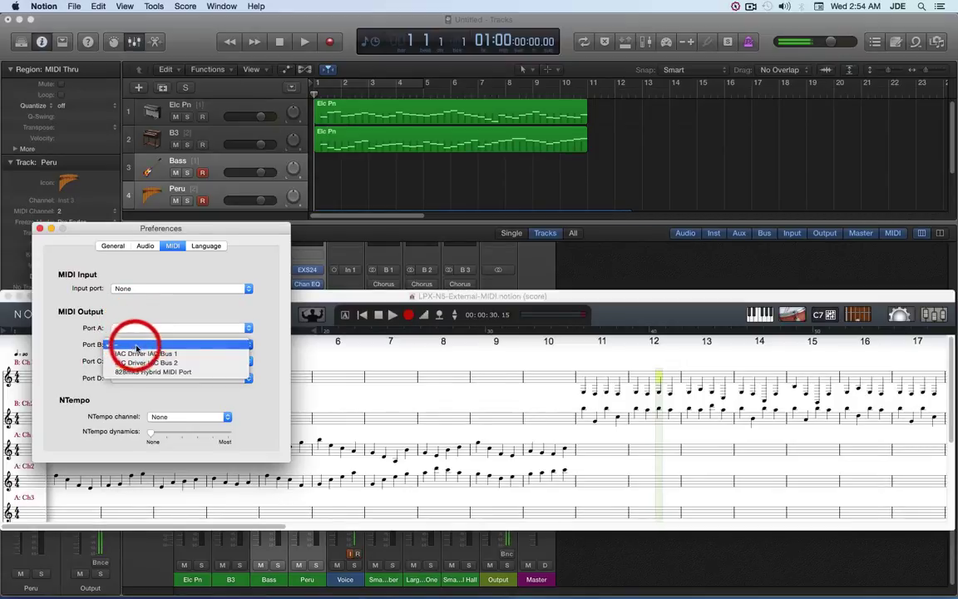
{"action": "left_click", "coordinate": [153, 354]}
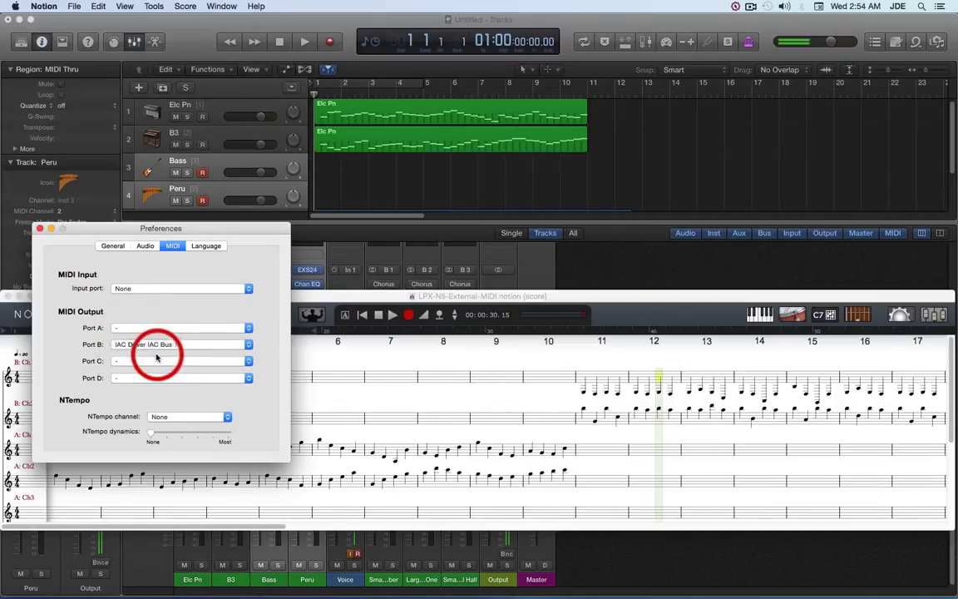
{"action": "left_click", "coordinate": [40, 228]}
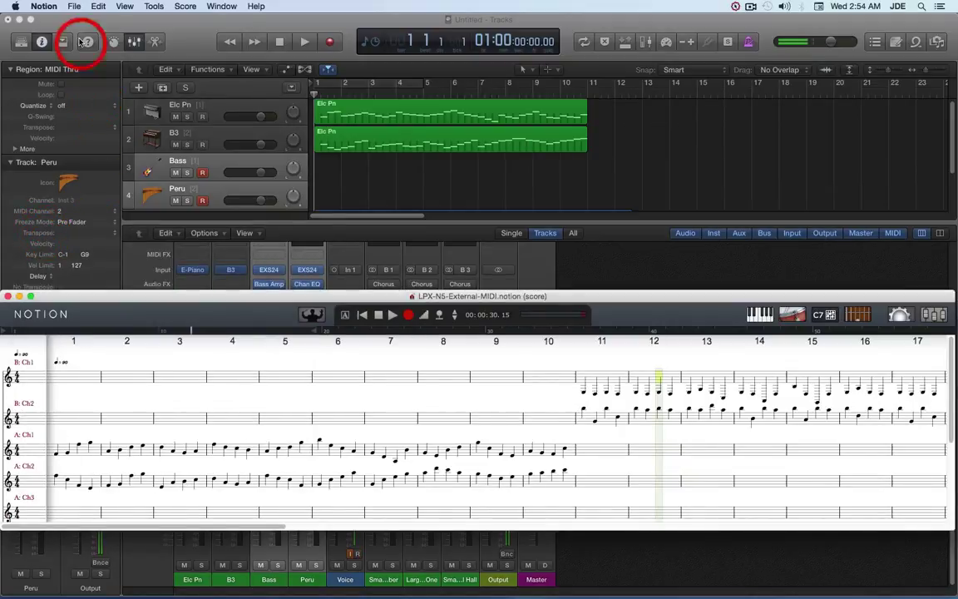
Save the Notion score and quit Notion.
{"action": "left_click", "coordinate": [74, 6]}
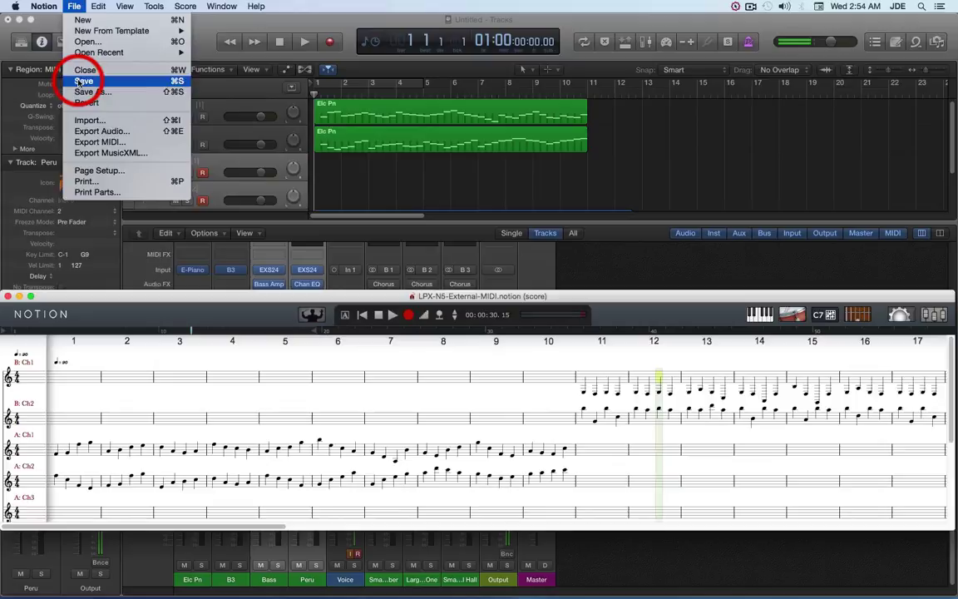
{"action": "left_click", "coordinate": [79, 80]}
{"action": "left_click", "coordinate": [45, 7]}
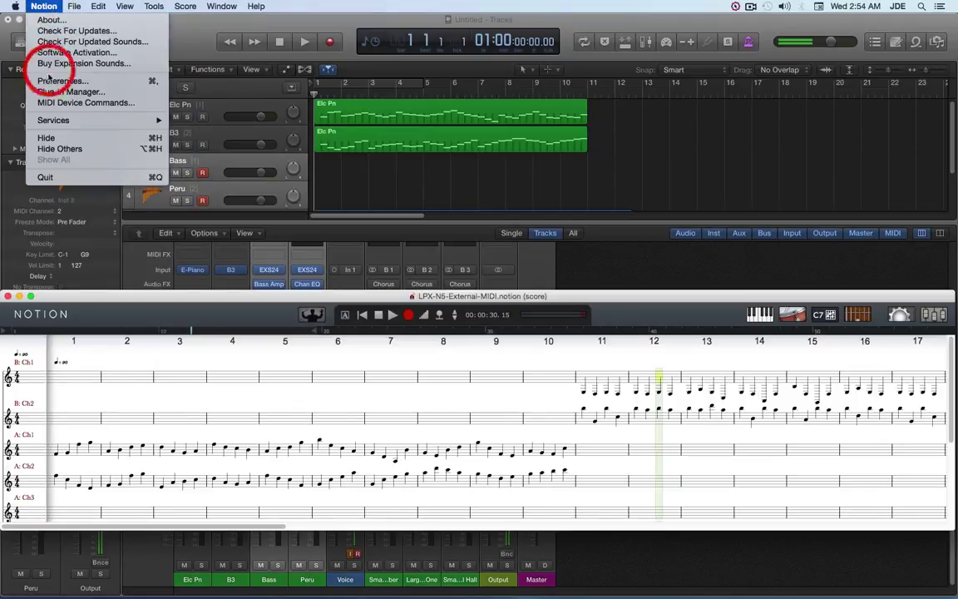
{"action": "left_click", "coordinate": [45, 177]}
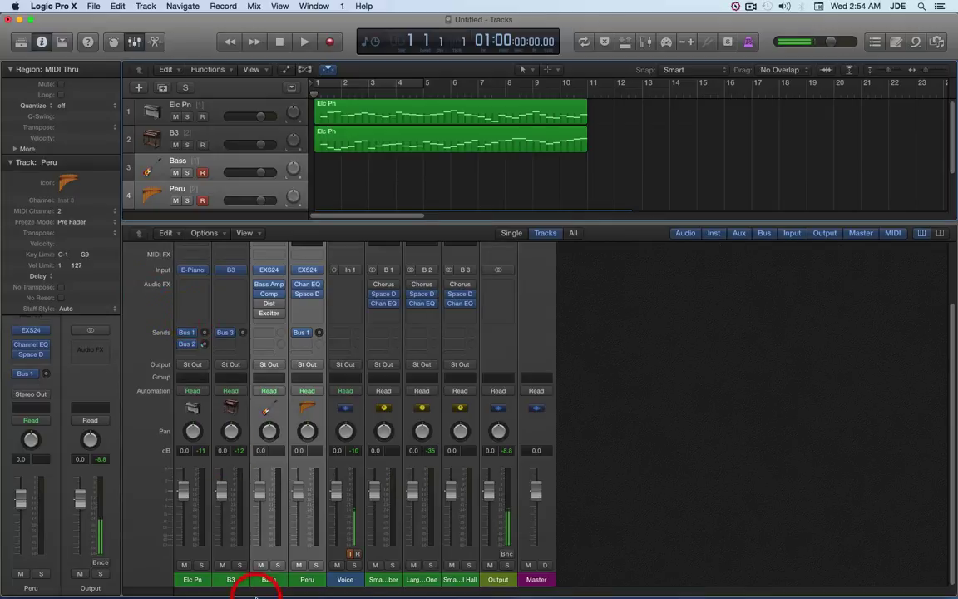
Relaunch Notion 5, reopen LPX-N5-External-MIDI from Recent, and return to Logic Pro X.
{"action": "mouse_move", "coordinate": [252, 592]}
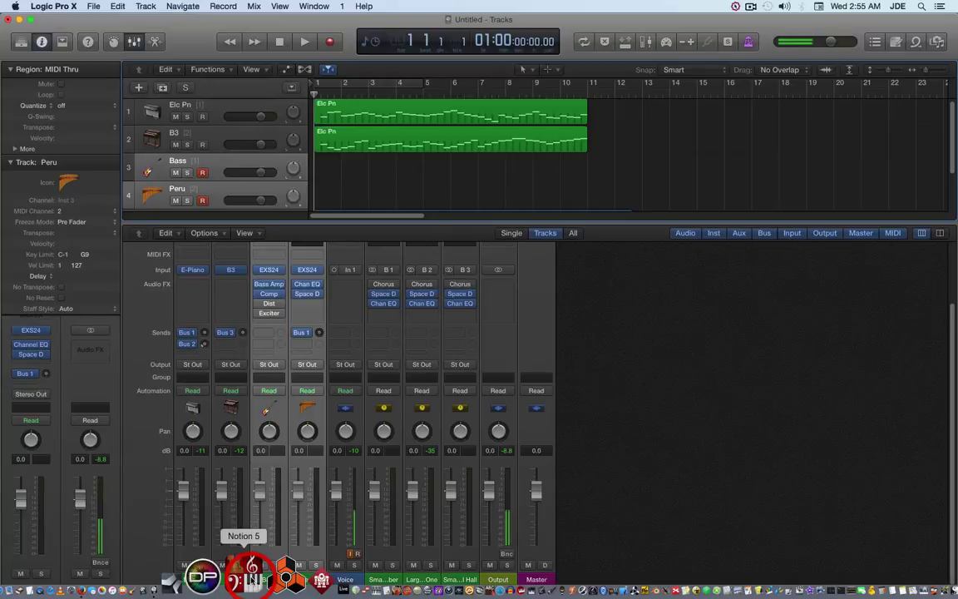
{"action": "left_click", "coordinate": [252, 580]}
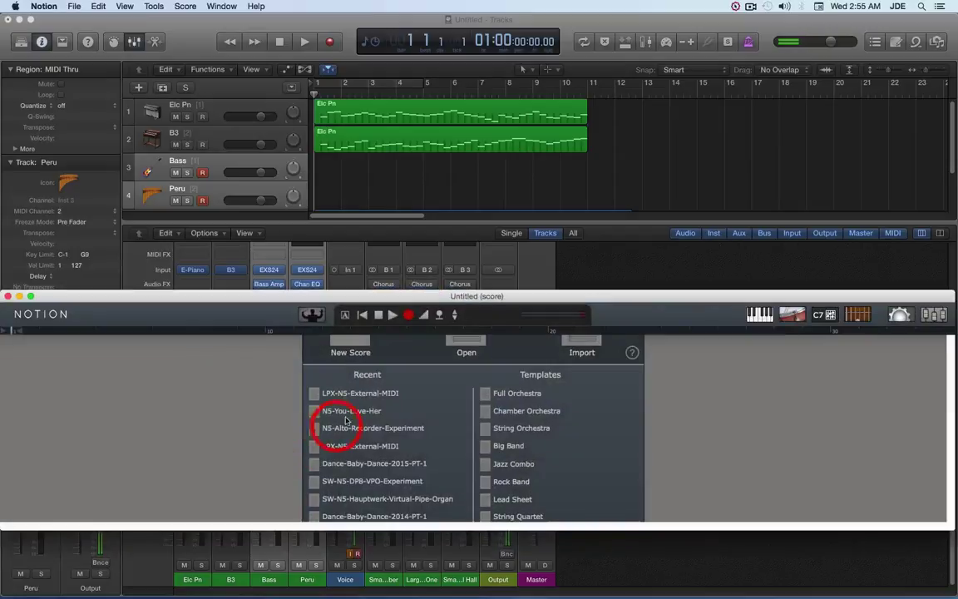
{"action": "left_click", "coordinate": [342, 392]}
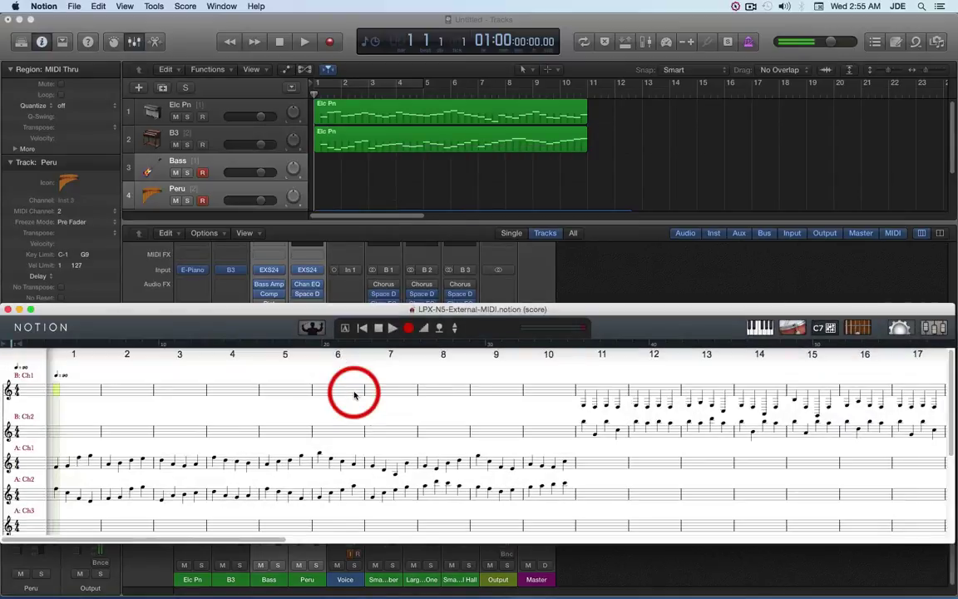
{"action": "left_click", "coordinate": [615, 261]}
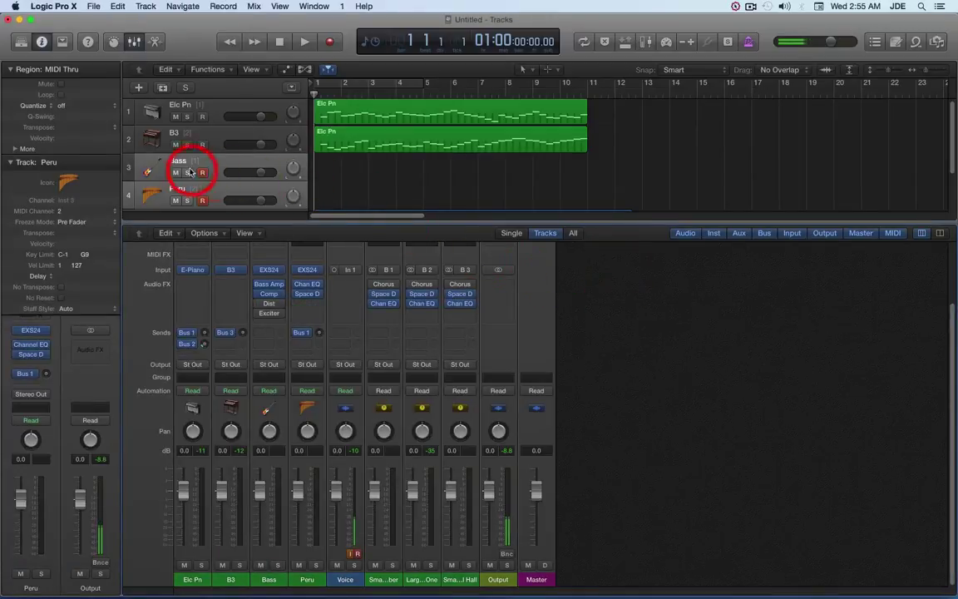
Select the Bass and Peru tracks and record Notion's playback from bar 11 until stopped.
{"action": "left_click_drag", "start_coordinate": [183, 172], "coordinate": [181, 203]}
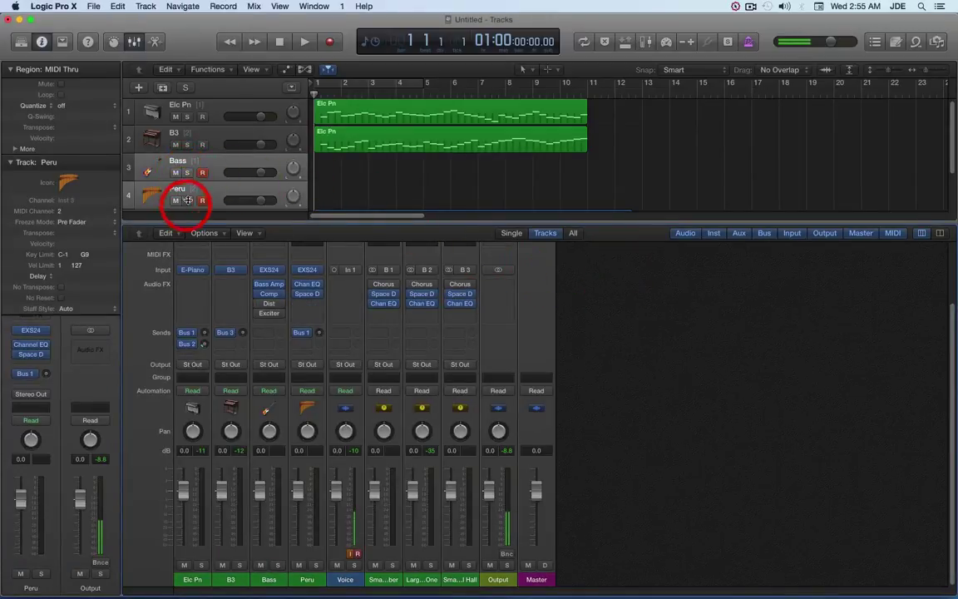
{"action": "left_click", "coordinate": [331, 44]}
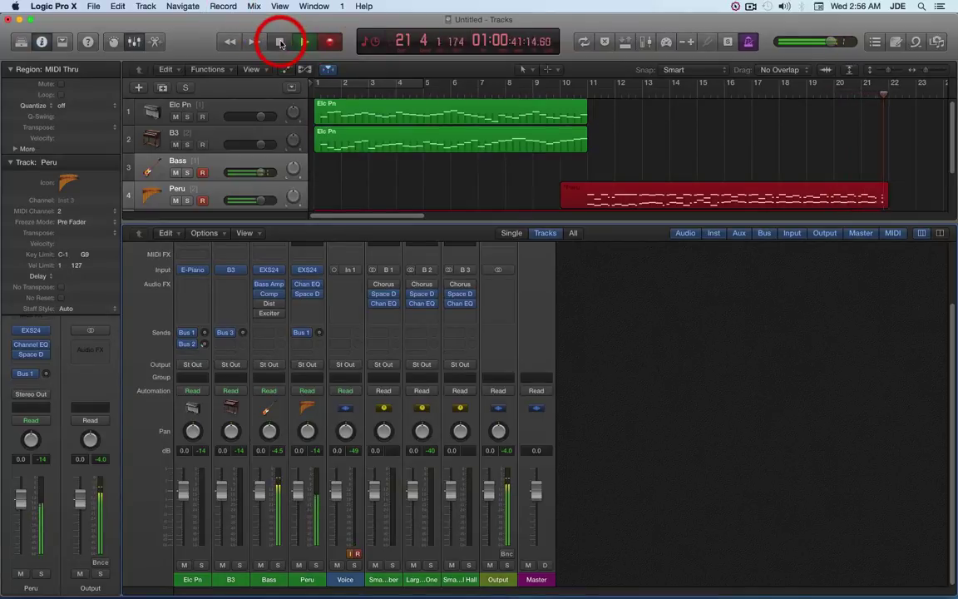
{"action": "left_click", "coordinate": [281, 43]}
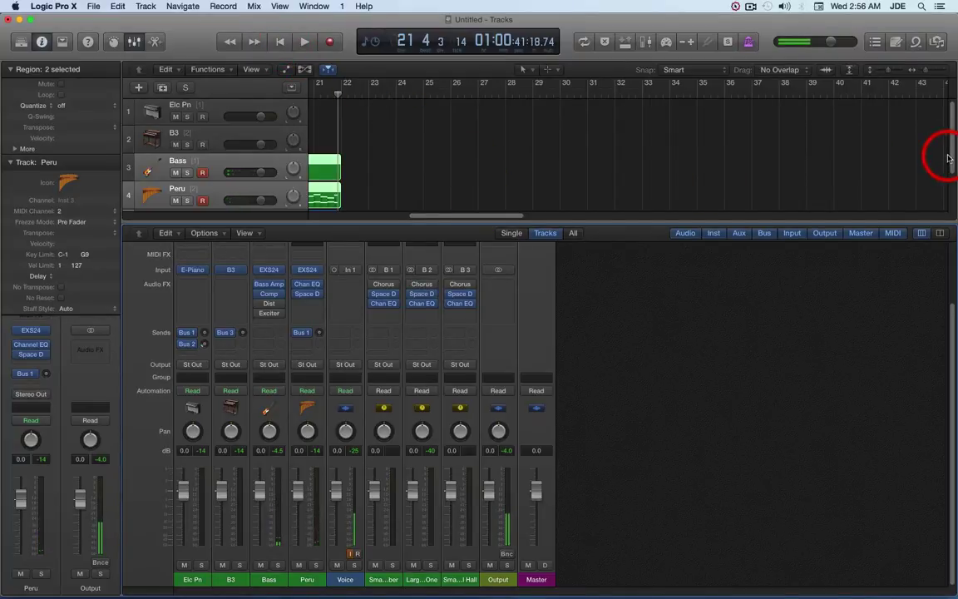
Delete the Peru alias on the Bass track and drag the Peru region up onto the Bass track.
{"action": "mouse_move", "coordinate": [948, 158]}
{"action": "left_mouse_down"}
{"action": "mouse_move", "coordinate": [949, 198]}
{"action": "mouse_move", "coordinate": [940, 175]}
{"action": "left_mouse_up"}
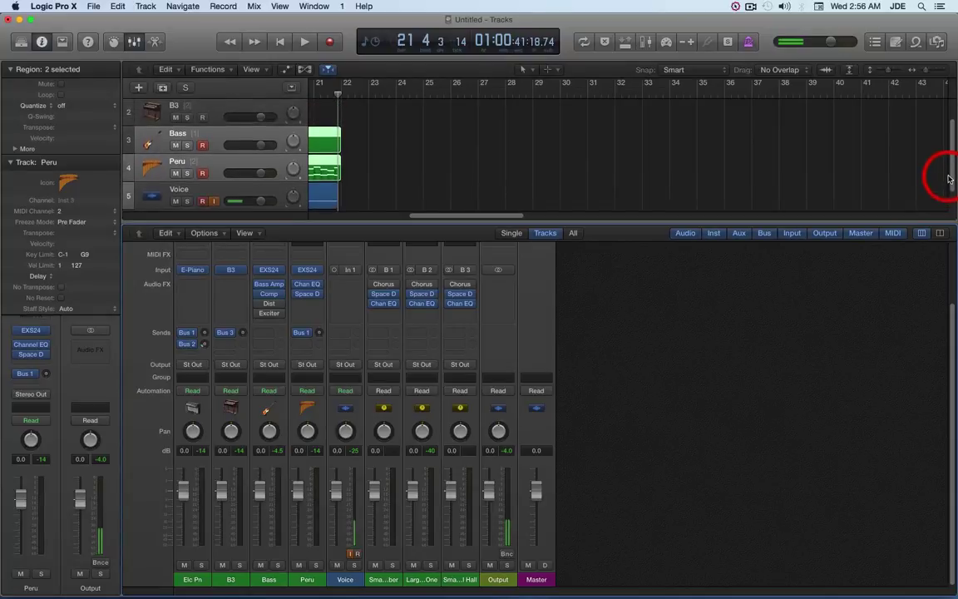
{"action": "left_click_drag", "start_coordinate": [419, 215], "coordinate": [215, 211]}
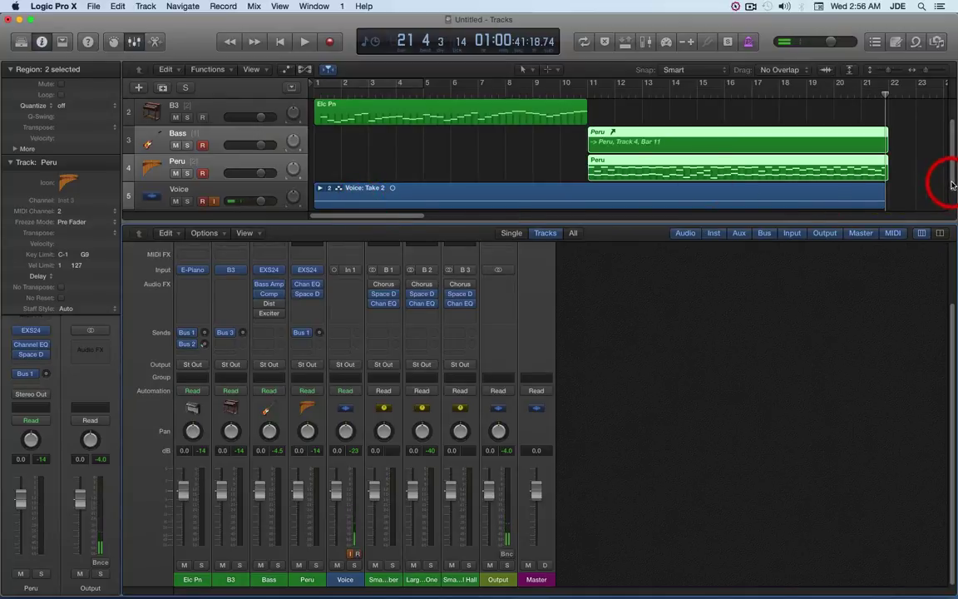
{"action": "scroll", "coordinate": [954, 181], "scroll_direction": "up", "scroll_amount": 1}
{"action": "scroll", "coordinate": [953, 175], "scroll_direction": "up", "scroll_amount": 3}
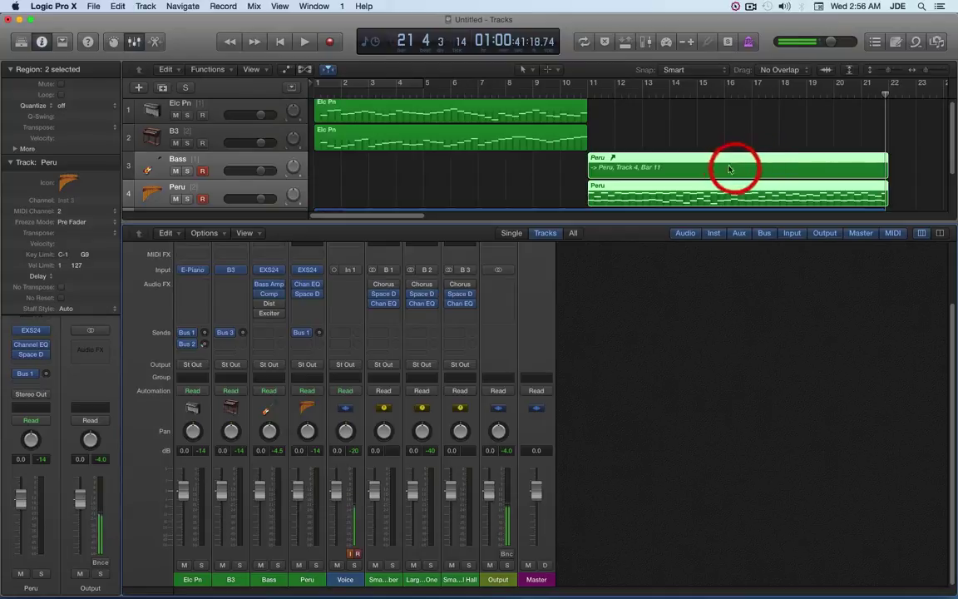
{"action": "left_click", "coordinate": [711, 136]}
{"action": "left_click", "coordinate": [633, 165]}
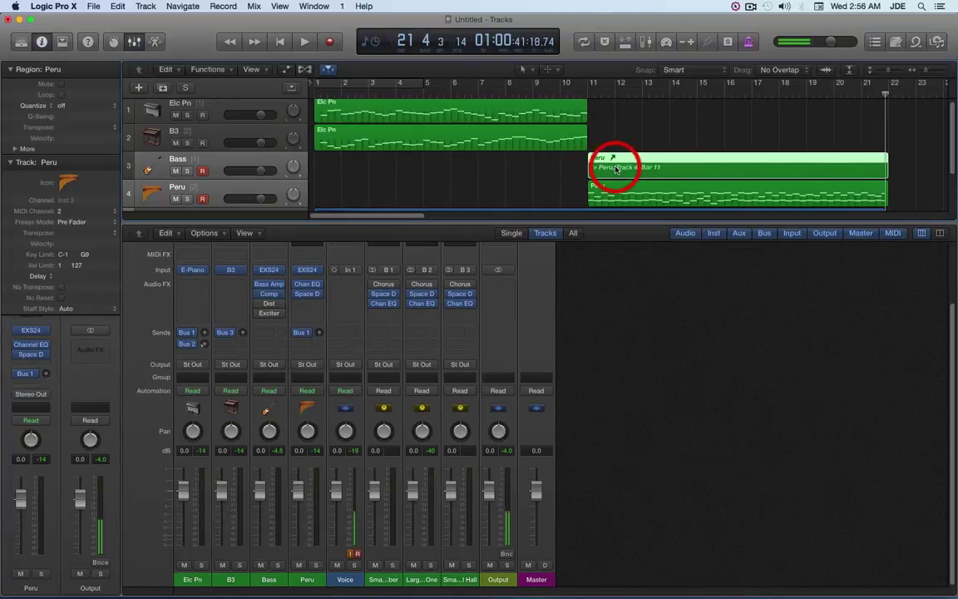
{"action": "left_click", "coordinate": [616, 170]}
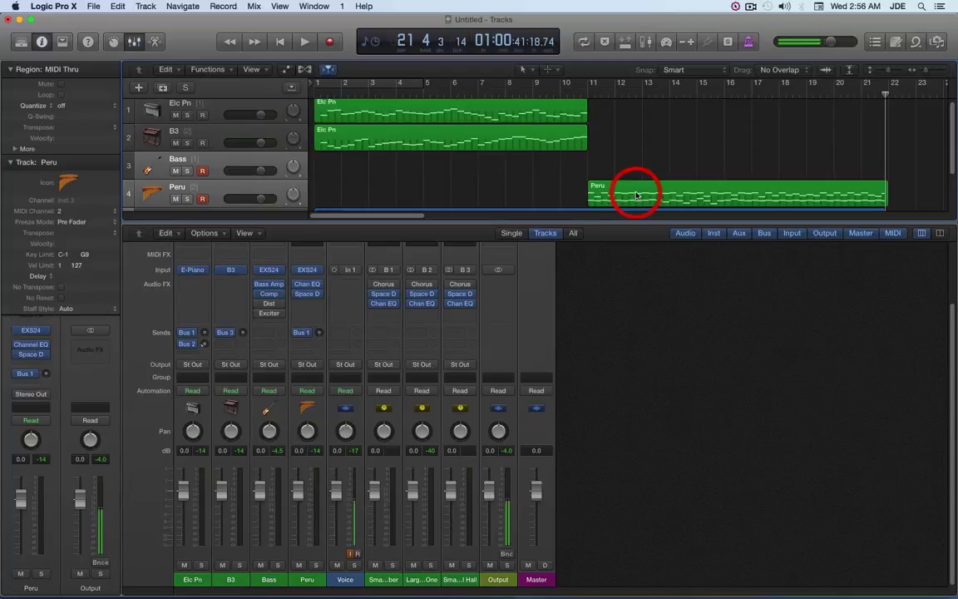
{"action": "left_click_drag", "start_coordinate": [636, 196], "coordinate": [635, 176]}
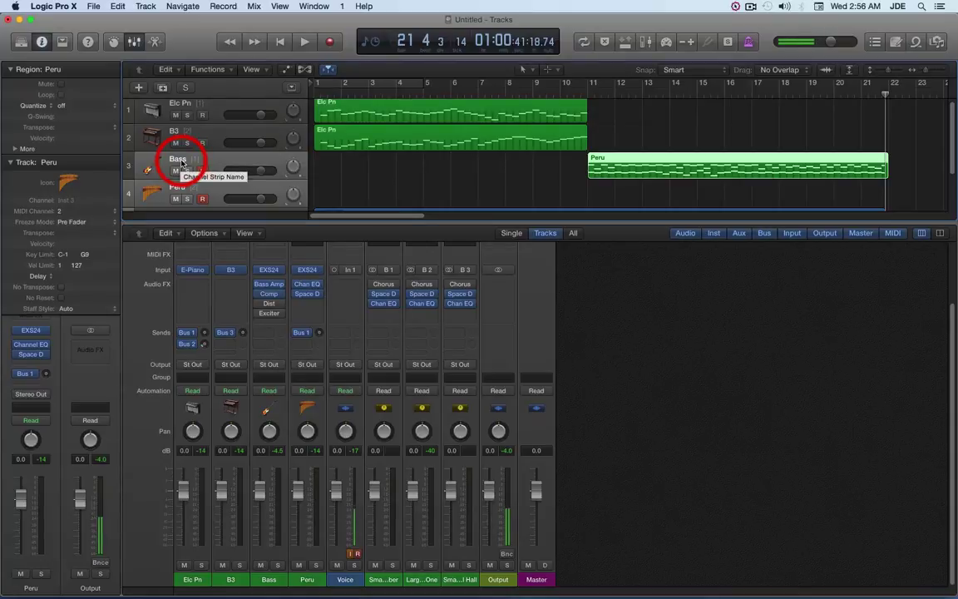
Move the Peru region to the Peru track and separate it by MIDI channel, undoing a first attempt.
{"action": "right_click", "coordinate": [638, 171]}
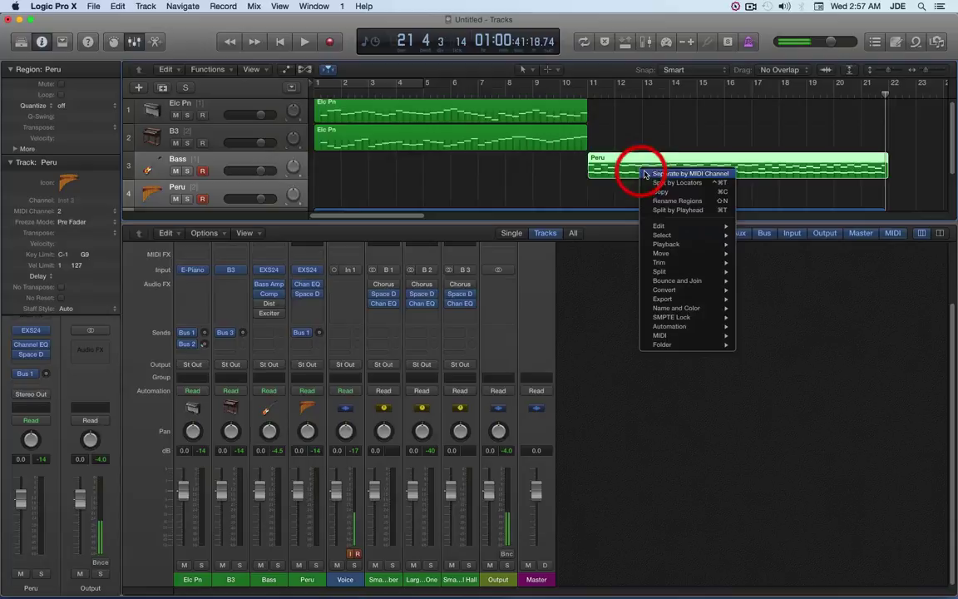
{"action": "left_click_drag", "start_coordinate": [645, 173], "coordinate": [665, 177]}
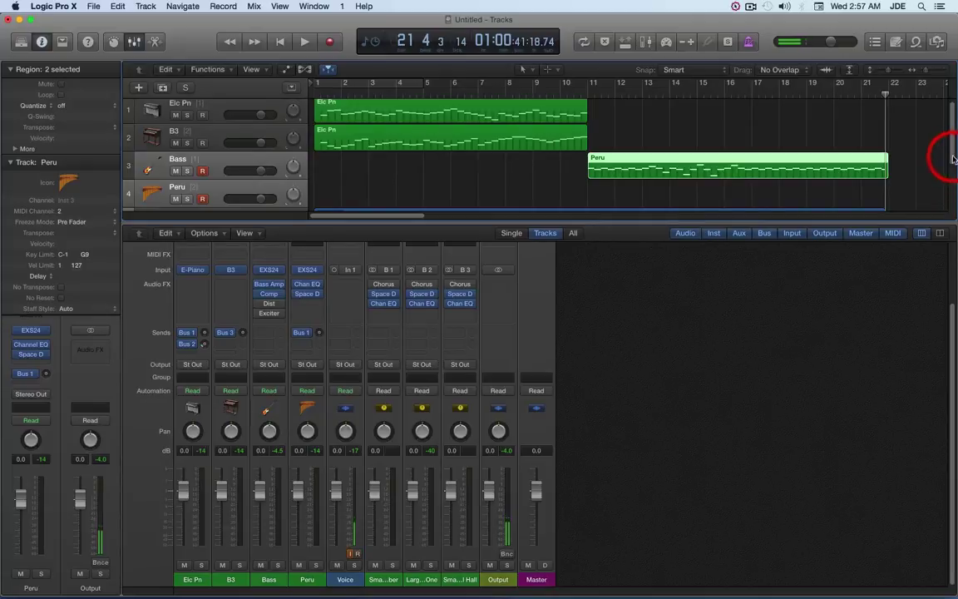
{"action": "left_click", "coordinate": [117, 7]}
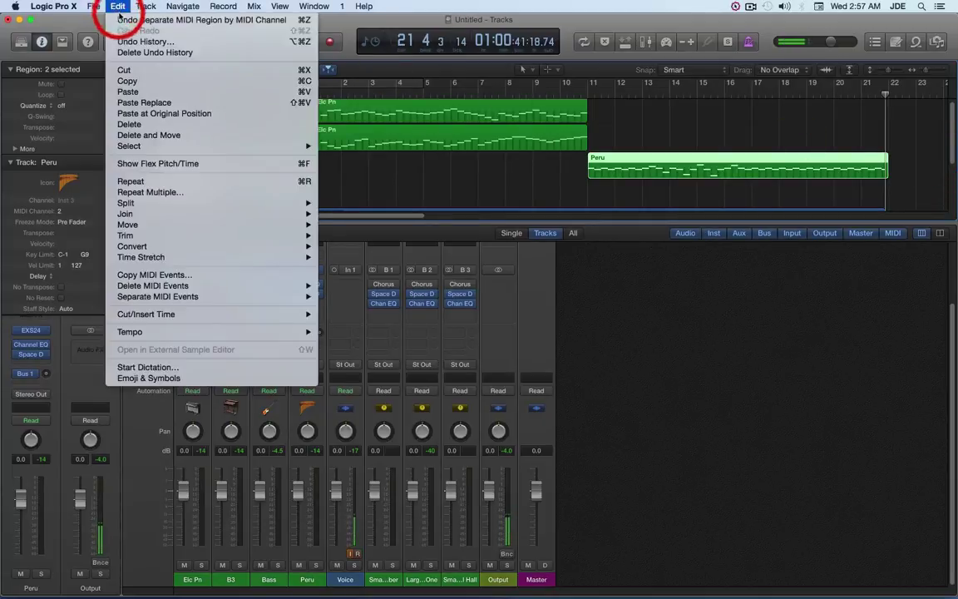
{"action": "left_click", "coordinate": [121, 19]}
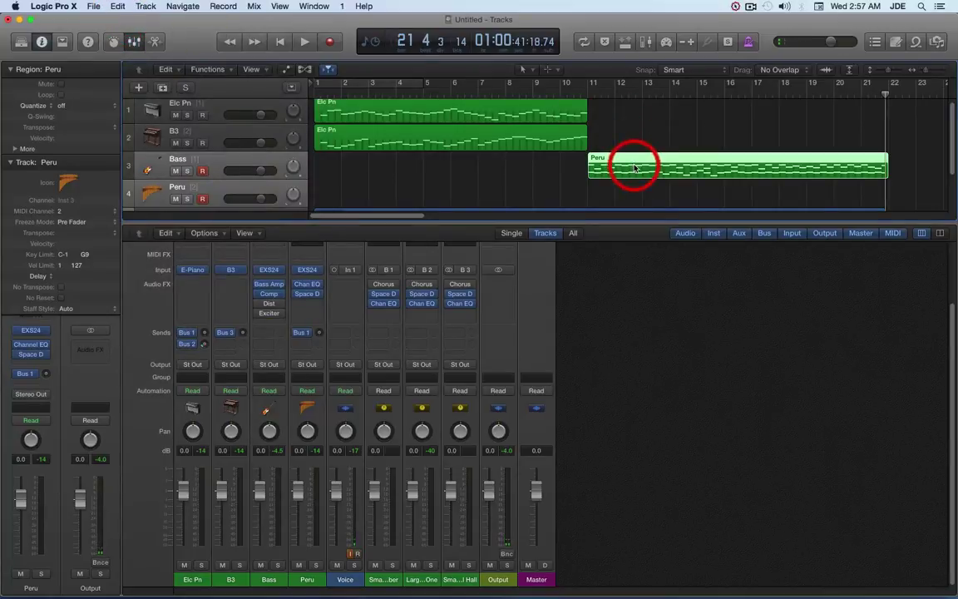
{"action": "left_click_drag", "start_coordinate": [635, 168], "coordinate": [650, 194]}
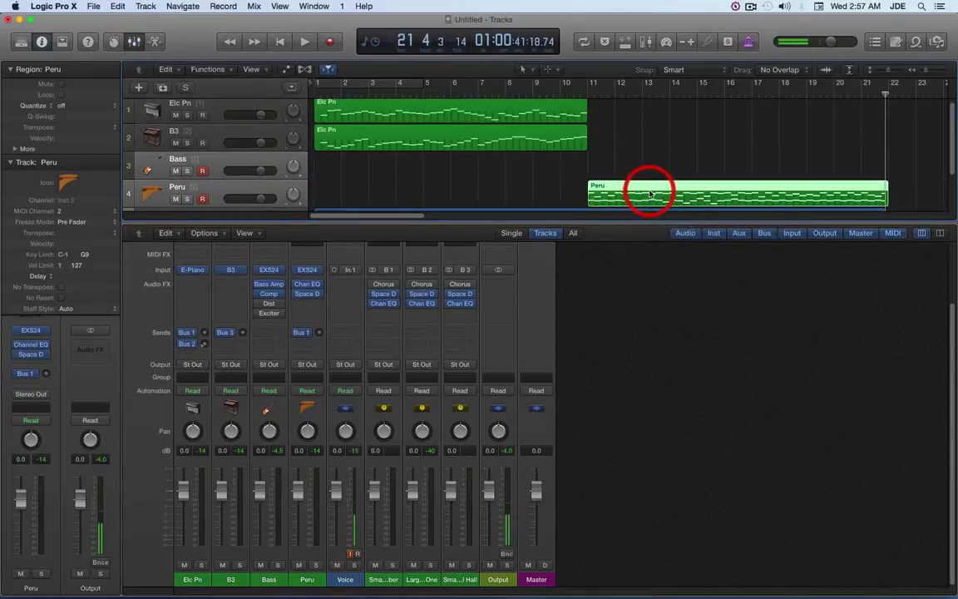
{"action": "right_click", "coordinate": [649, 192]}
{"action": "left_click", "coordinate": [669, 189]}
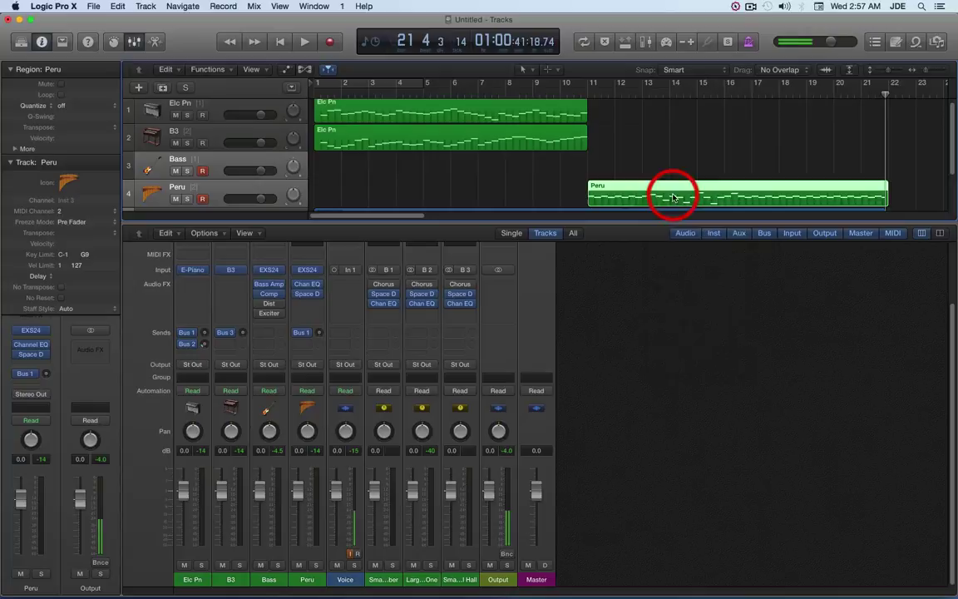
Drag the two separated Peru regions onto the Bass and Peru tracks at bar 11.
{"action": "left_click_drag", "start_coordinate": [953, 163], "coordinate": [870, 199]}
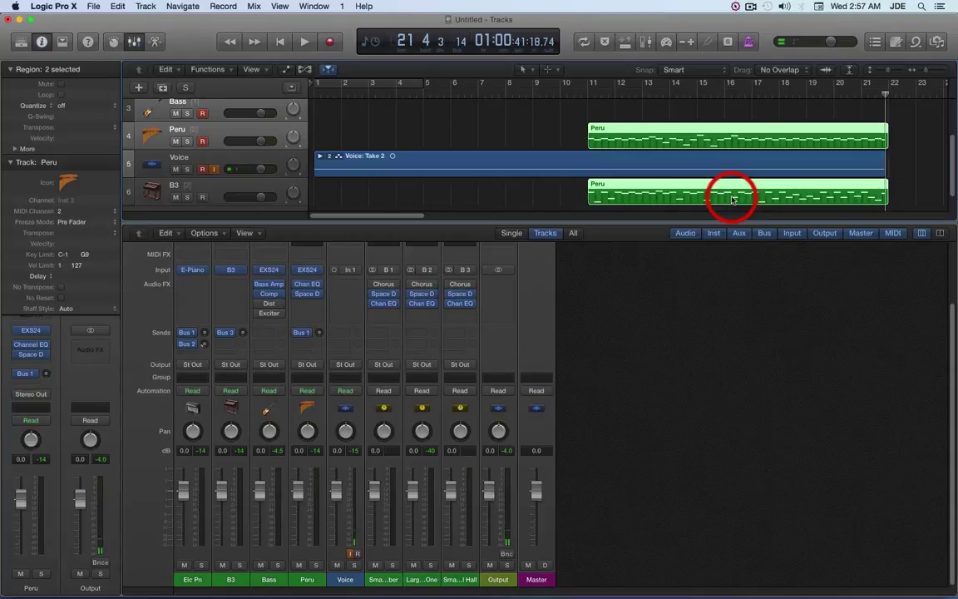
{"action": "left_click_drag", "start_coordinate": [733, 203], "coordinate": [732, 117]}
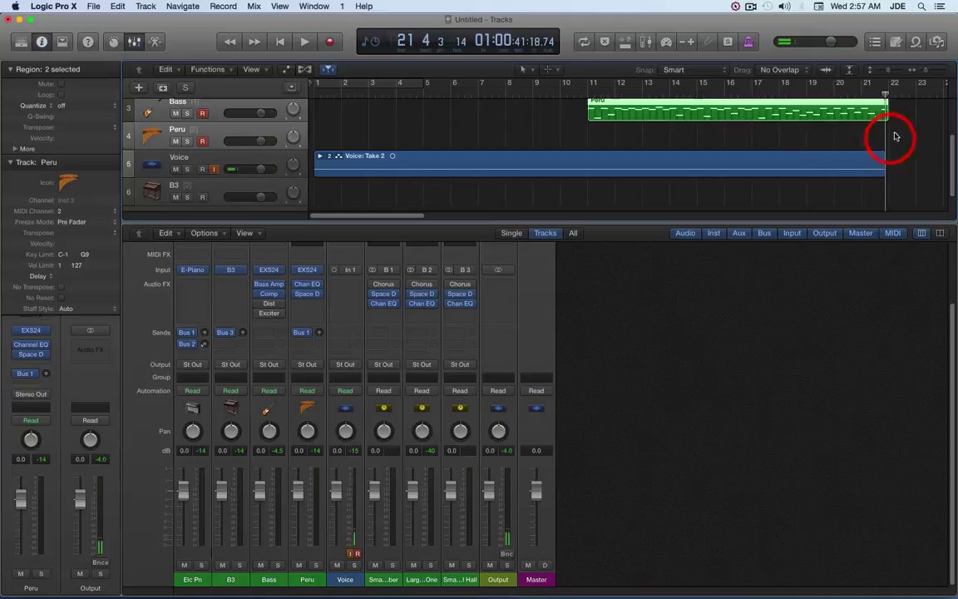
{"action": "scroll", "coordinate": [947, 136], "scroll_direction": "up", "scroll_amount": 3}
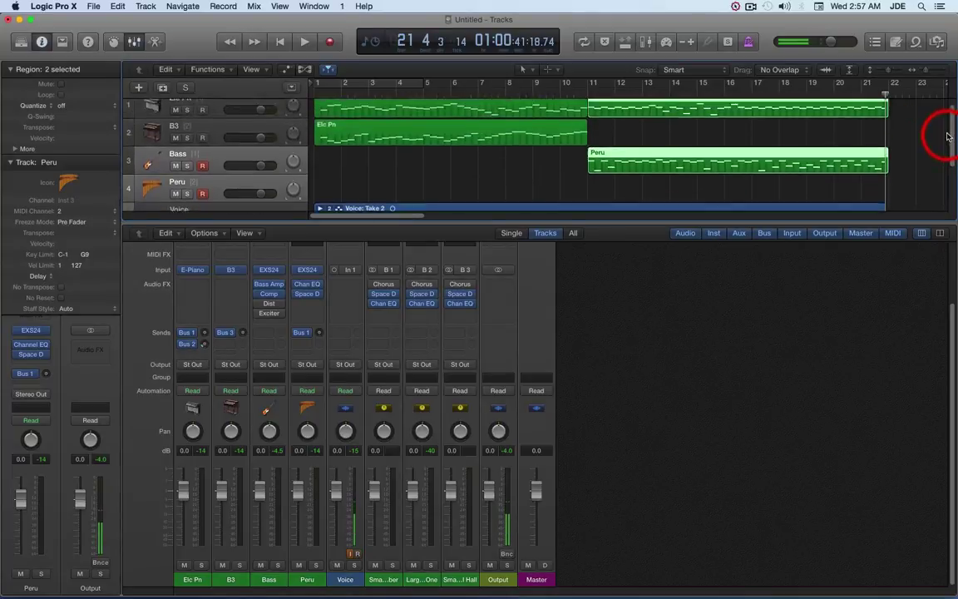
{"action": "scroll", "coordinate": [946, 134], "scroll_direction": "up", "scroll_amount": 3}
{"action": "left_click", "coordinate": [687, 129]}
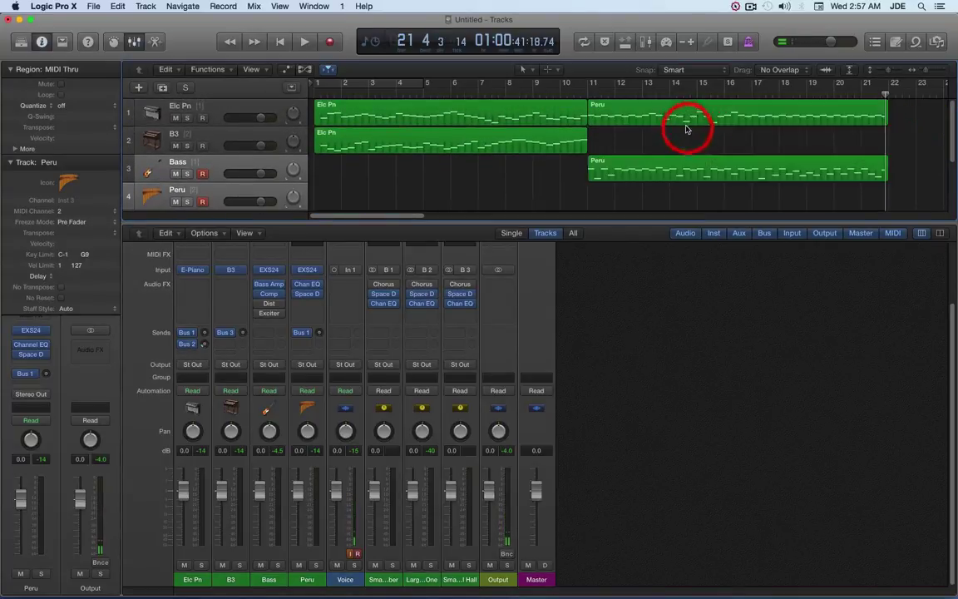
{"action": "left_click_drag", "start_coordinate": [658, 166], "coordinate": [660, 193]}
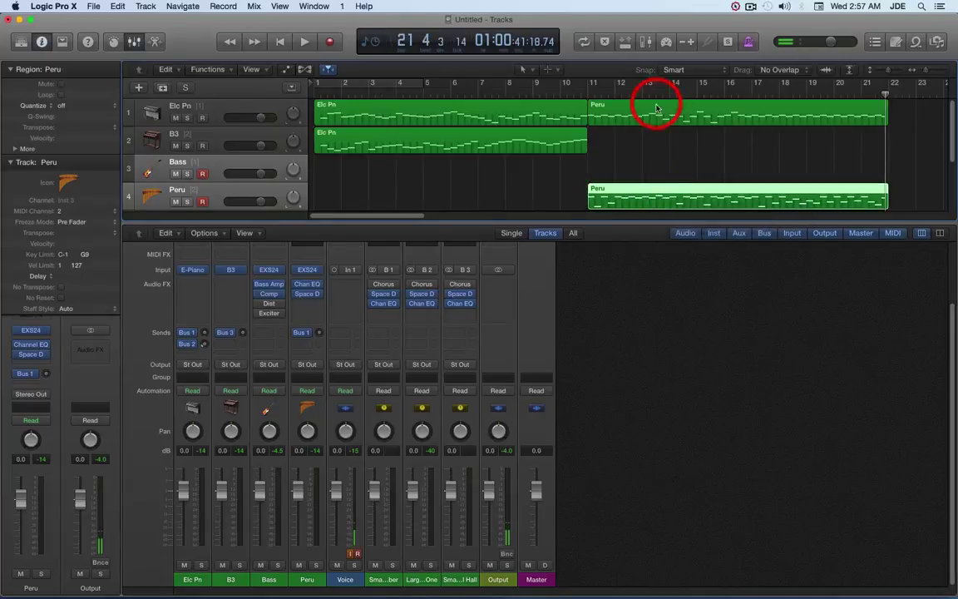
{"action": "left_click_drag", "start_coordinate": [656, 108], "coordinate": [655, 158]}
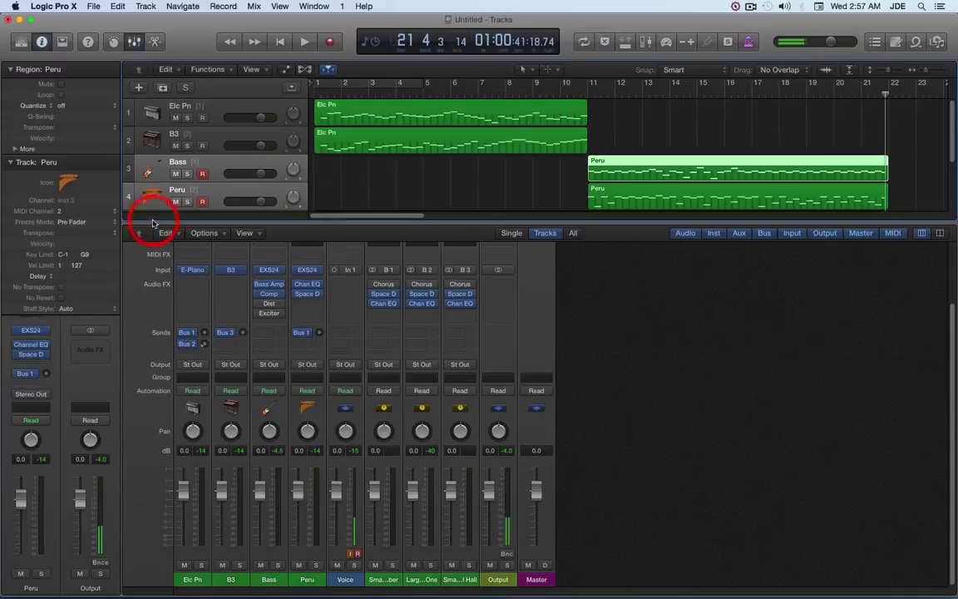
Select the Peru track and play the Bass and Peru regions from bar 11, then again from bar 8.
{"action": "left_click_drag", "start_coordinate": [202, 176], "coordinate": [199, 202]}
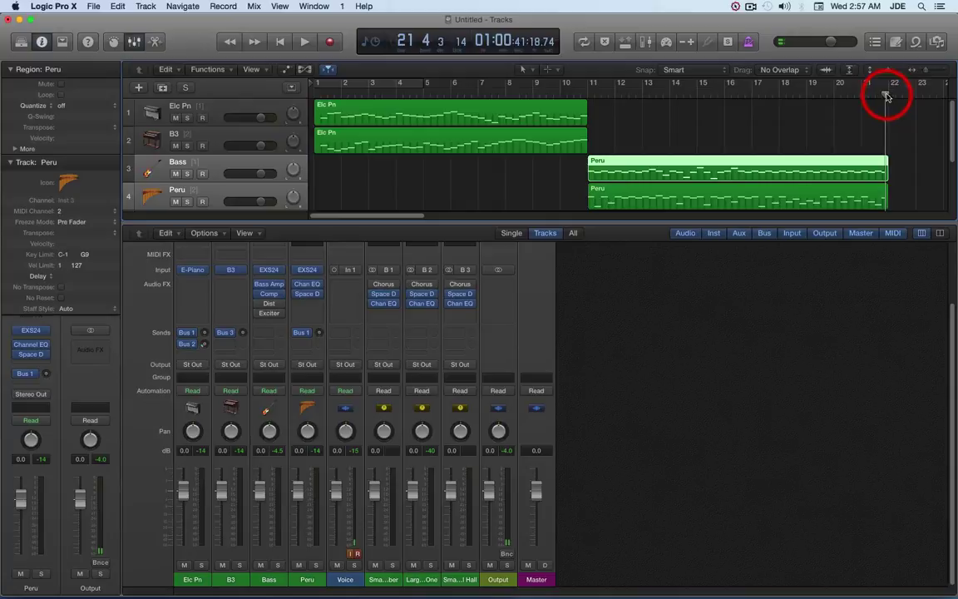
{"action": "left_click_drag", "start_coordinate": [886, 97], "coordinate": [603, 93]}
{"action": "key", "text": "space"}
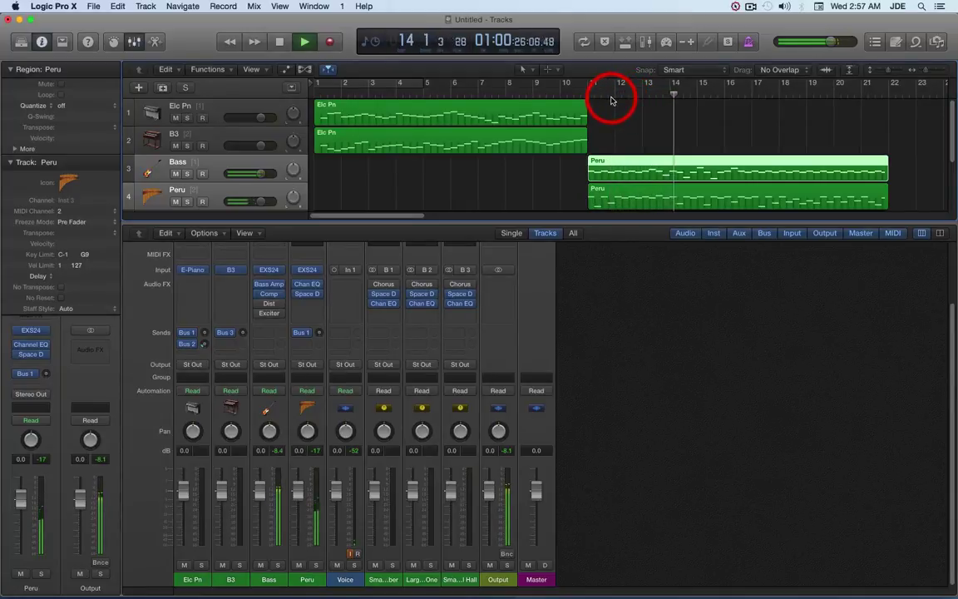
{"action": "left_click", "coordinate": [279, 42]}
{"action": "left_click_drag", "start_coordinate": [721, 87], "coordinate": [519, 97]}
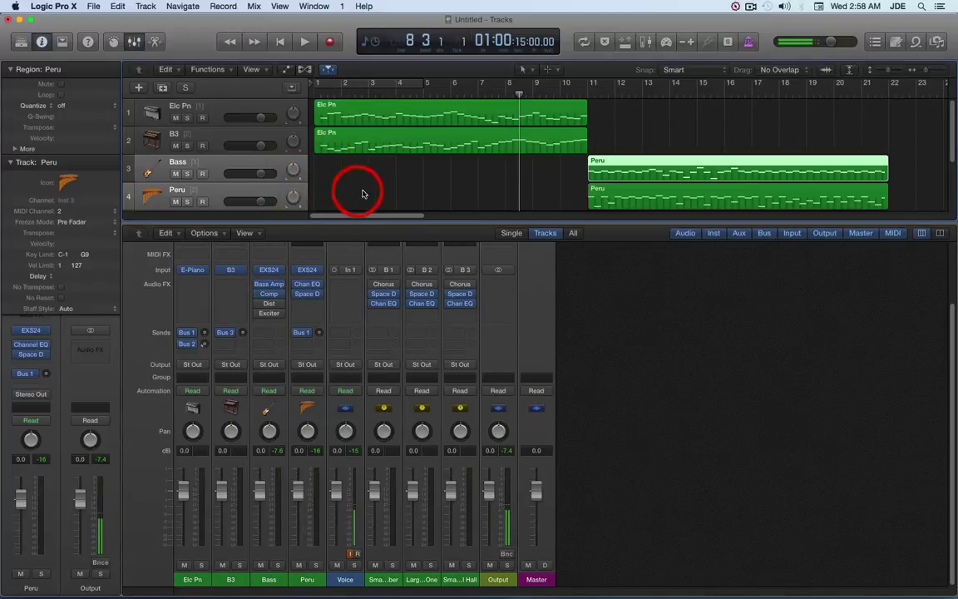
{"action": "key", "text": "space"}
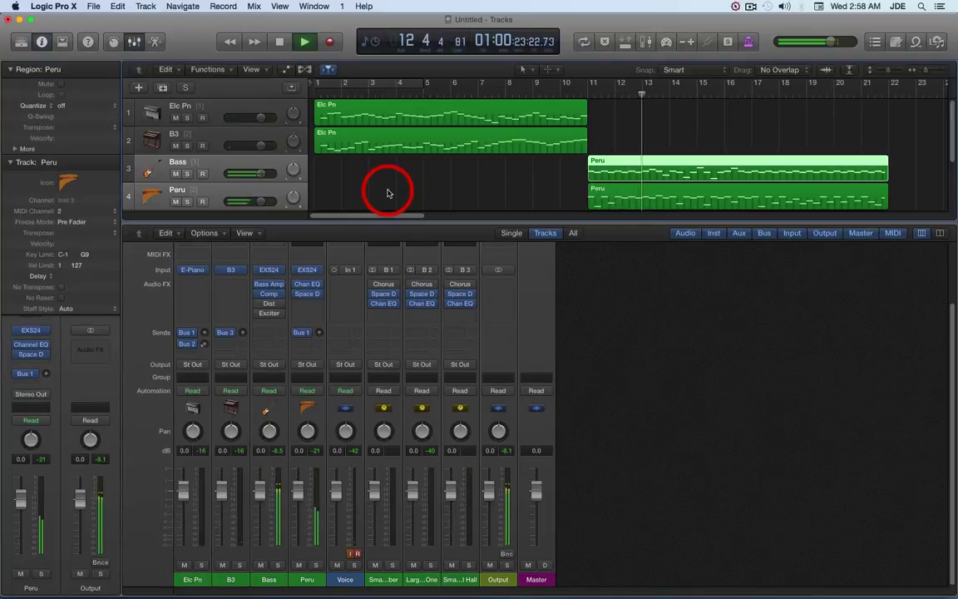
{"action": "left_click", "coordinate": [280, 41]}
{"action": "left_click", "coordinate": [281, 42]}
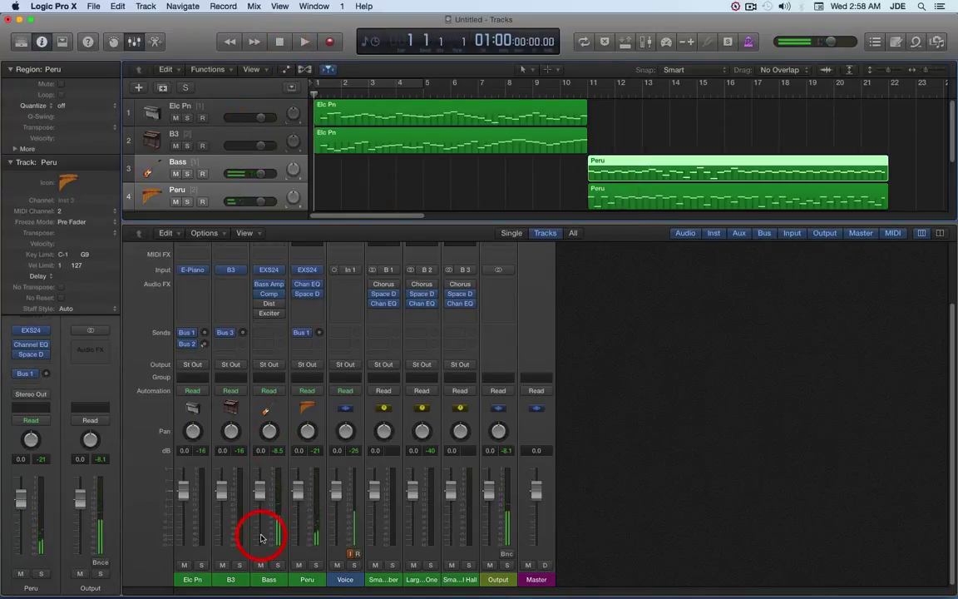
{"action": "left_click", "coordinate": [242, 580]}
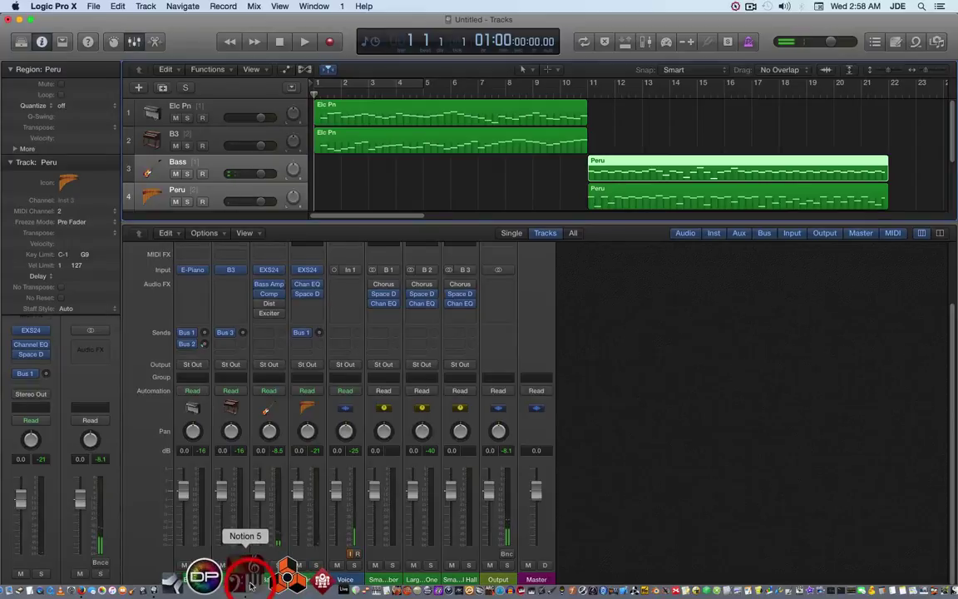
{"action": "left_click", "coordinate": [342, 364]}
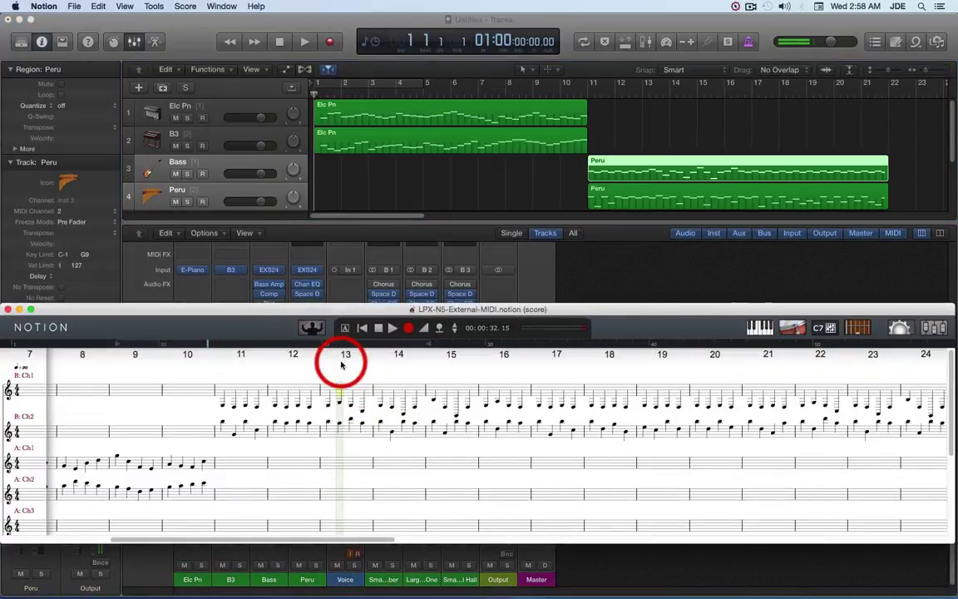
{"action": "mouse_move", "coordinate": [342, 363]}
{"action": "left_mouse_down"}
{"action": "mouse_move", "coordinate": [357, 355]}
{"action": "mouse_move", "coordinate": [193, 375]}
{"action": "mouse_move", "coordinate": [219, 413]}
{"action": "mouse_move", "coordinate": [320, 117]}
{"action": "mouse_move", "coordinate": [306, 44]}
{"action": "left_mouse_up"}
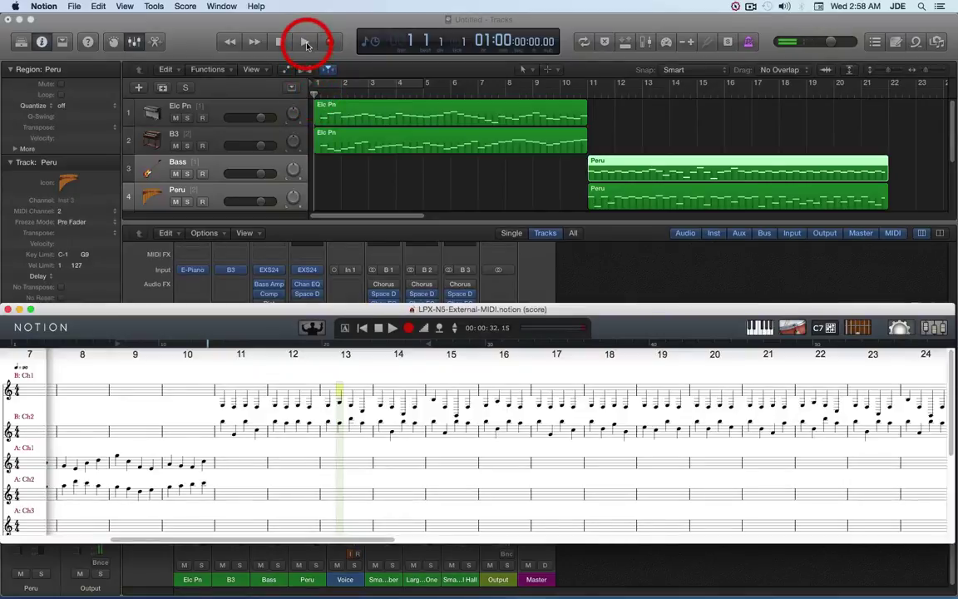
{"action": "left_click", "coordinate": [479, 87]}
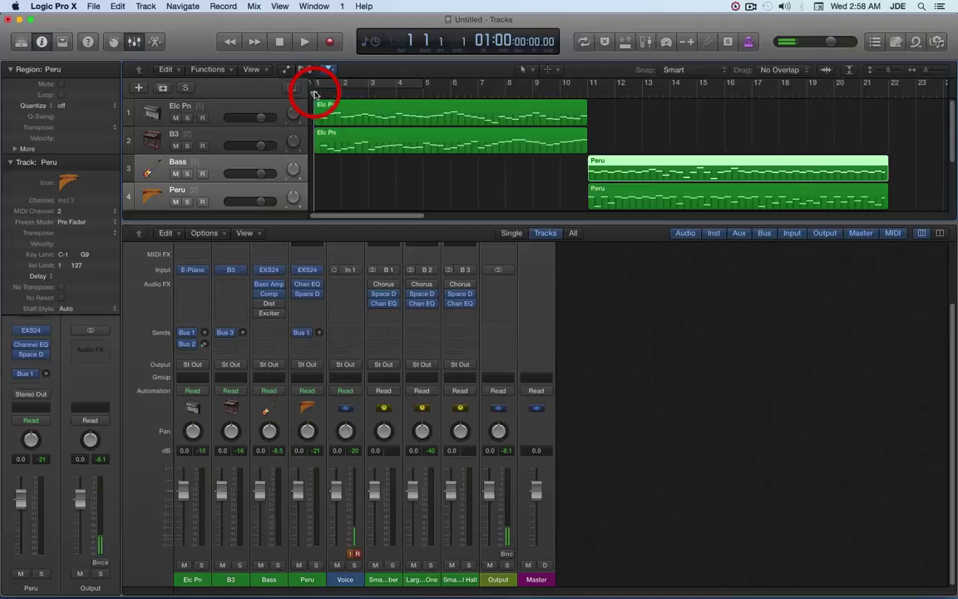
Start playback from bar 7 and bring the Notion 5 score forward to follow along.
{"action": "left_click_drag", "start_coordinate": [316, 94], "coordinate": [478, 89]}
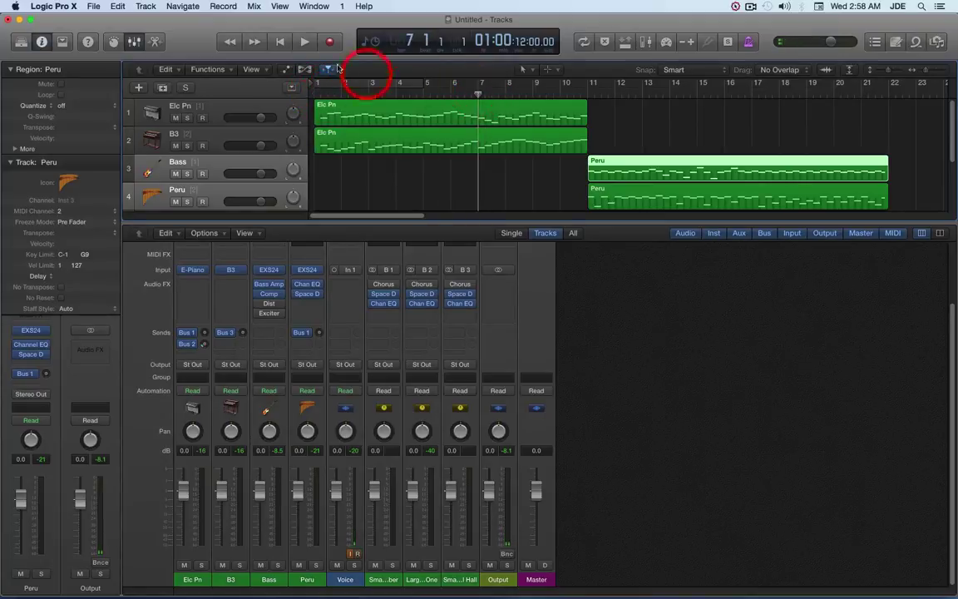
{"action": "right_click", "coordinate": [304, 41]}
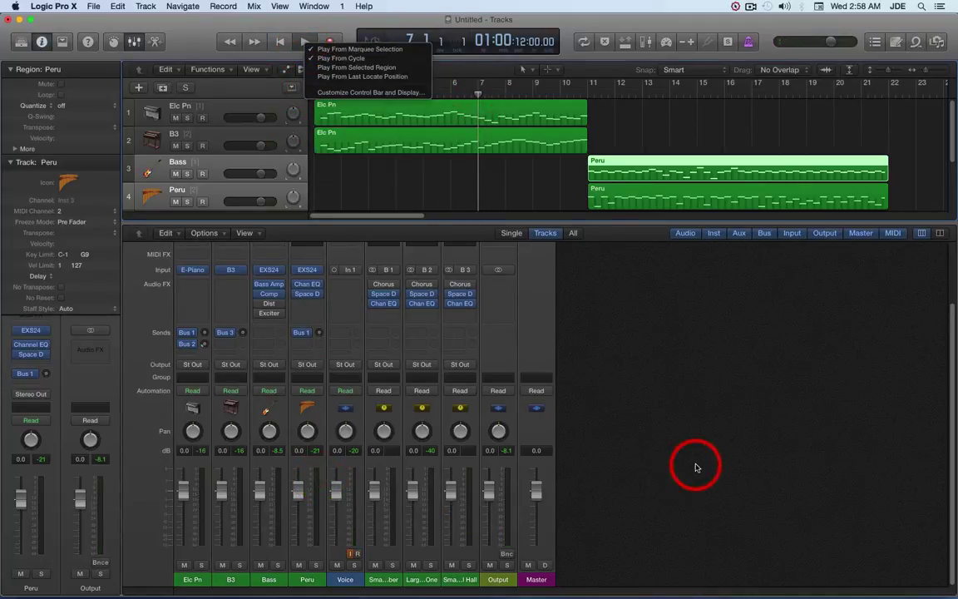
{"action": "left_click", "coordinate": [657, 466]}
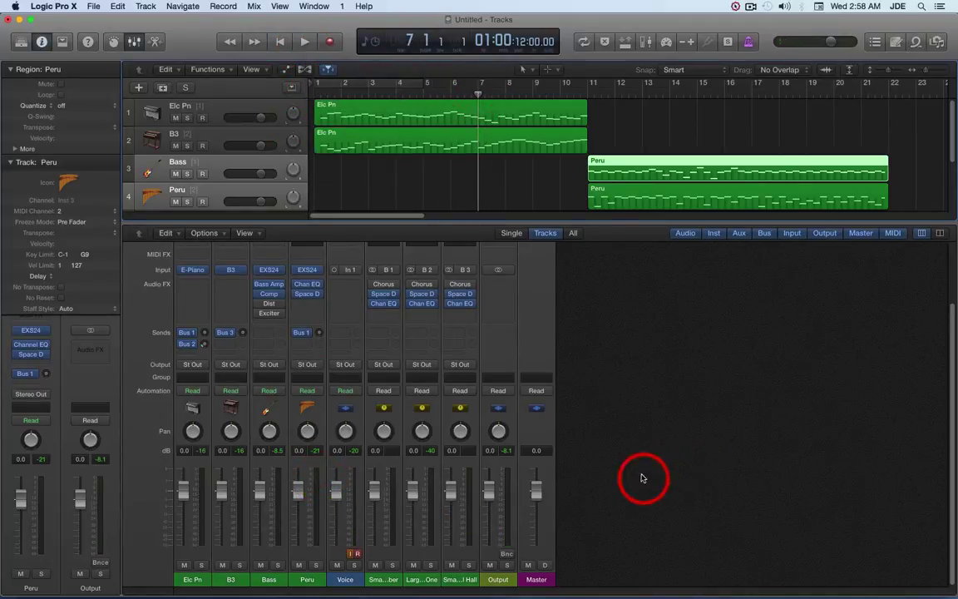
{"action": "left_click", "coordinate": [306, 43]}
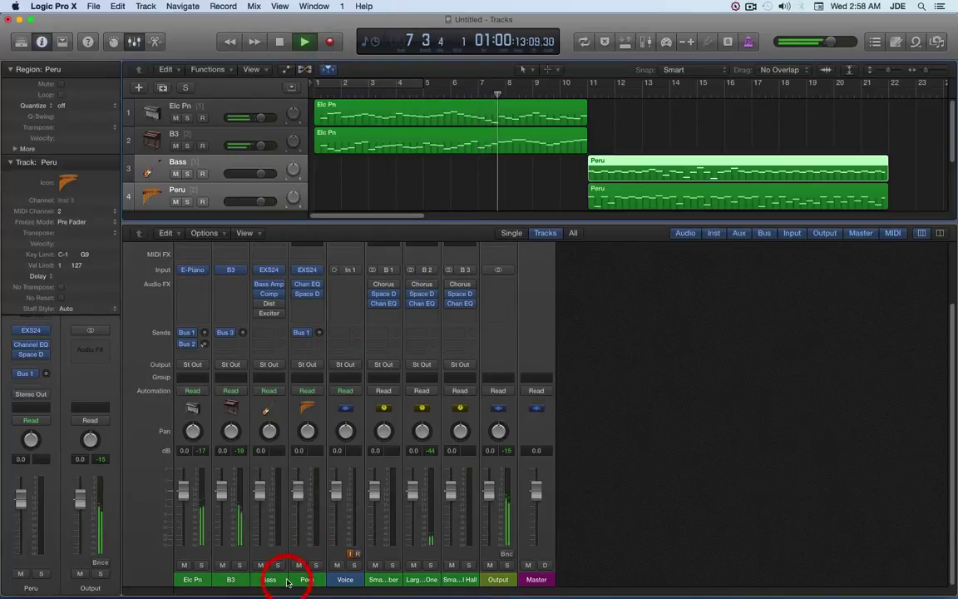
{"action": "mouse_move", "coordinate": [295, 583]}
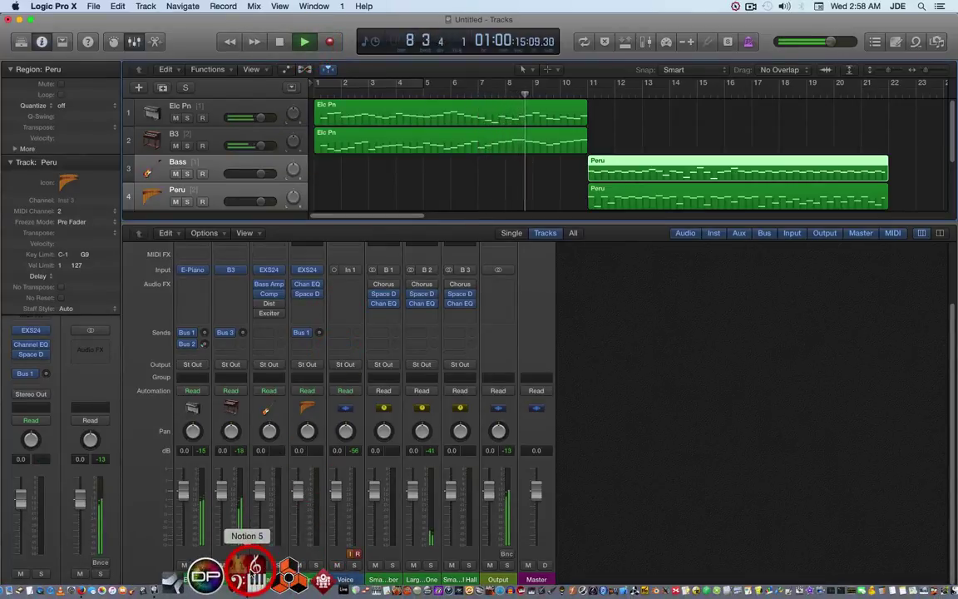
{"action": "left_click", "coordinate": [249, 574]}
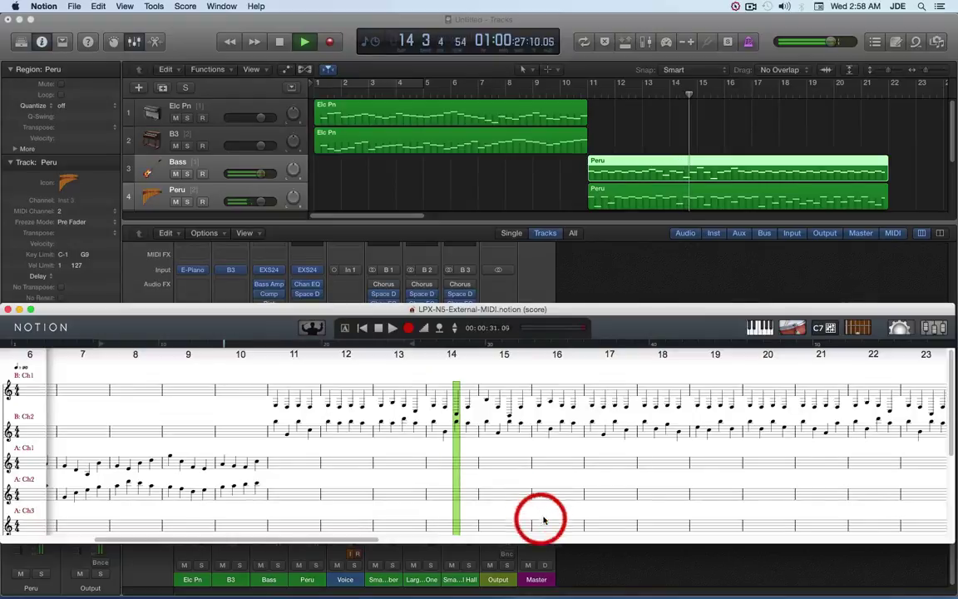
Stop playback at bar 15 from Logic's control bar, returning Logic to the front.
{"action": "left_click", "coordinate": [279, 40]}
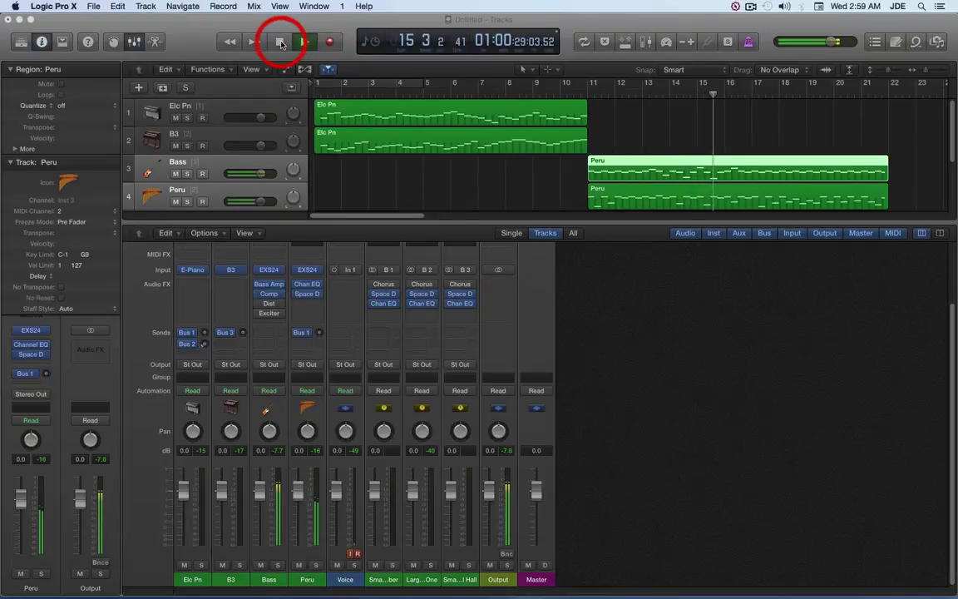